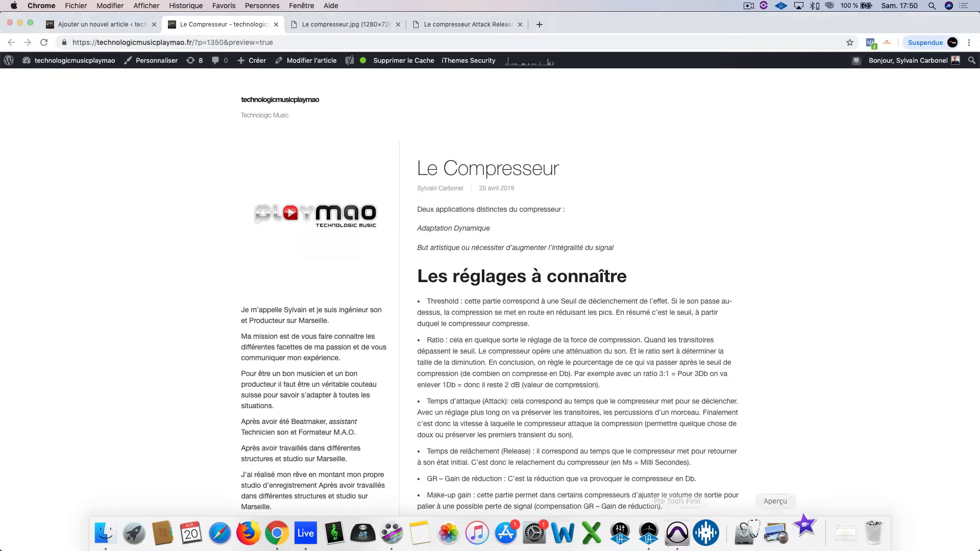
Step: Switch to Pro Tools First and select the second BTAAADA-01 kick clip to view its waveform up close
right_click(804, 534)
click(821, 493)
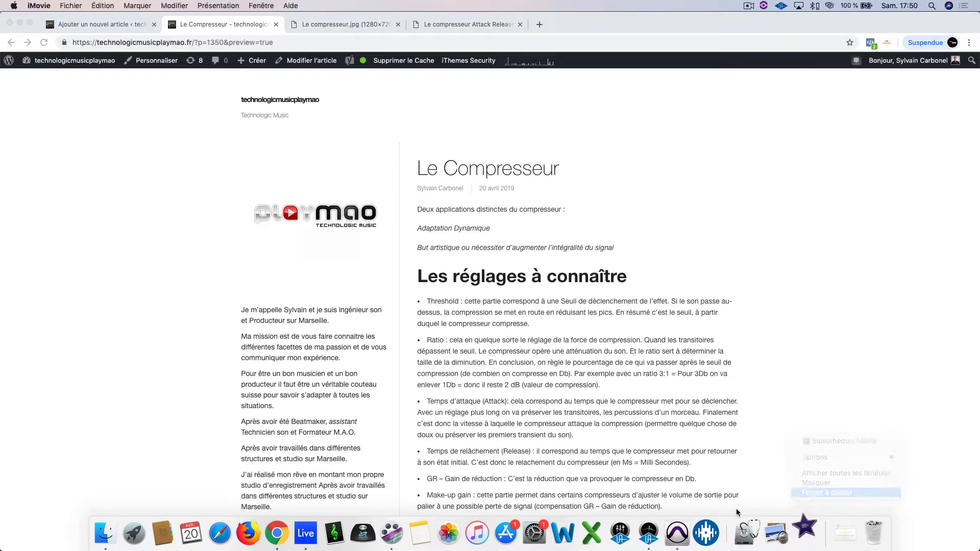
click(677, 533)
double_click(444, 413)
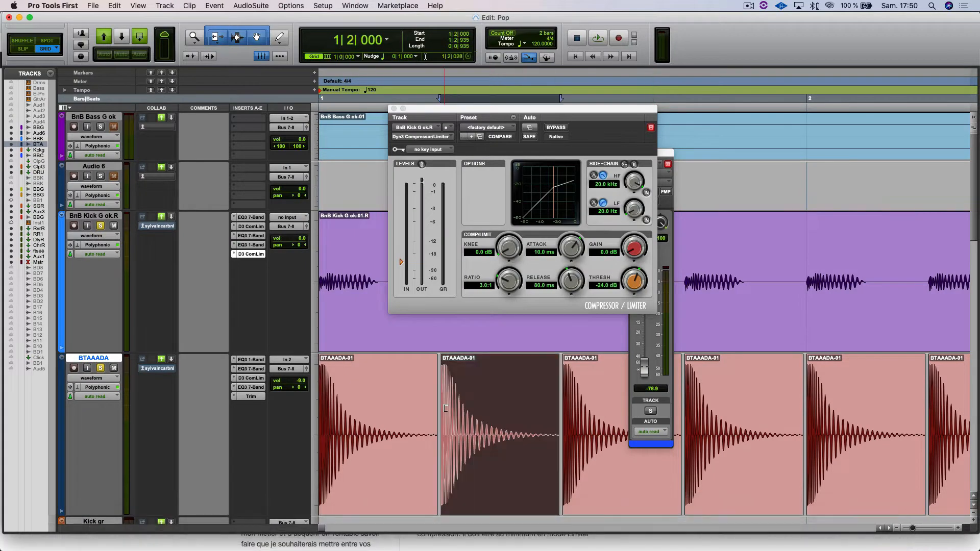
key(t)
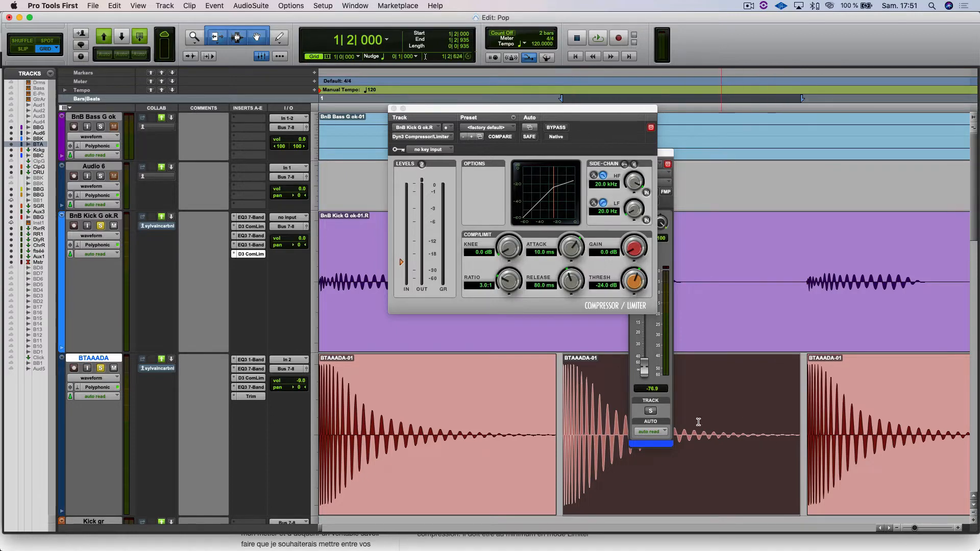
Step: Place the edit cursor in the BnB synth G ok clip and increase that track's height to examine its waveform
scroll(715, 445, down, 10)
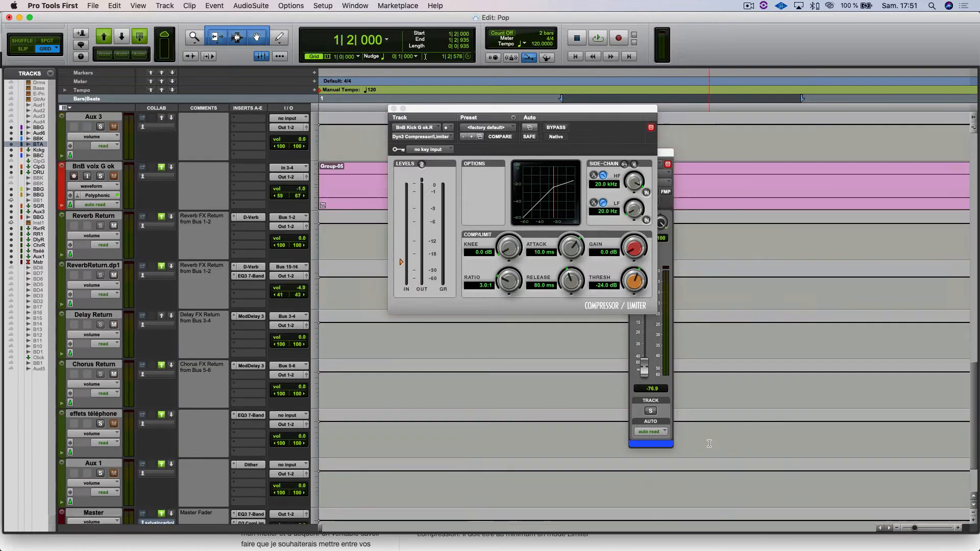
scroll(708, 445, up, 8)
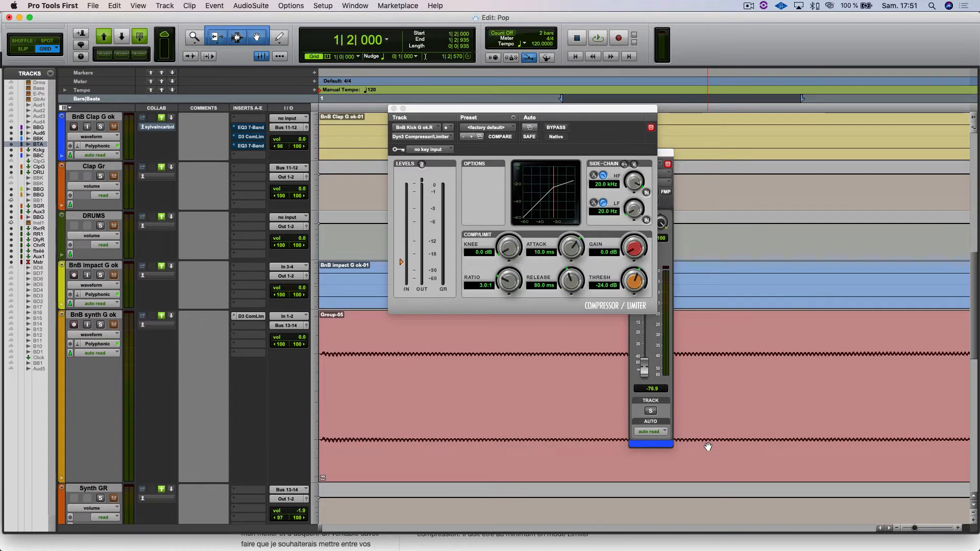
click(408, 350)
key(t)
key(t)
key(t)
key(t)
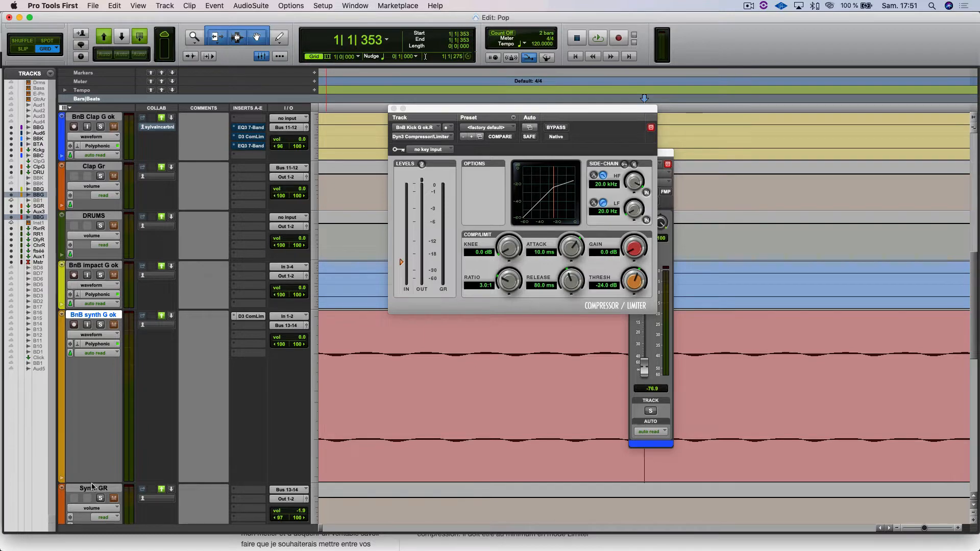
drag(92, 483, 93, 523)
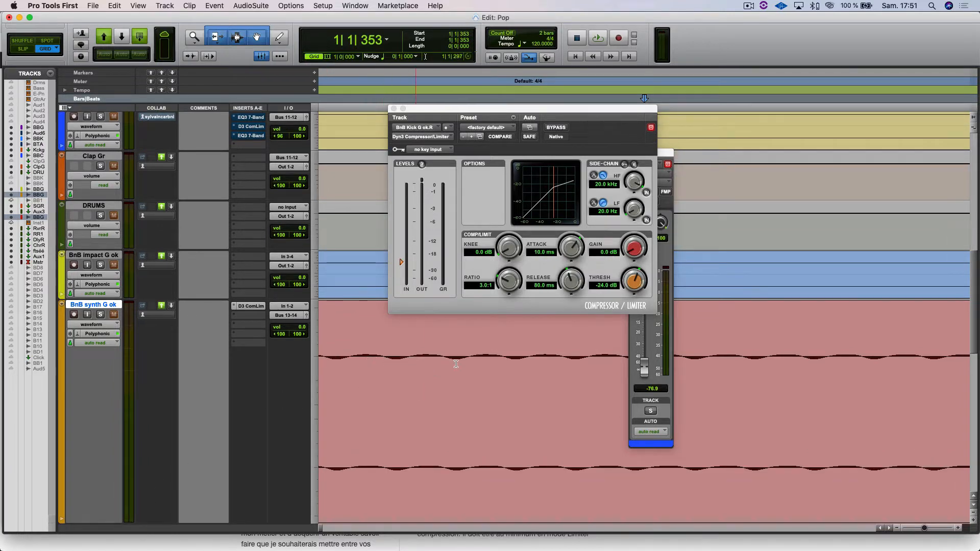
Step: Close the BnB Kick G ok.R compressor window and briefly view the compressor settings on the BTAAADA track
scroll(680, 352, up, 10)
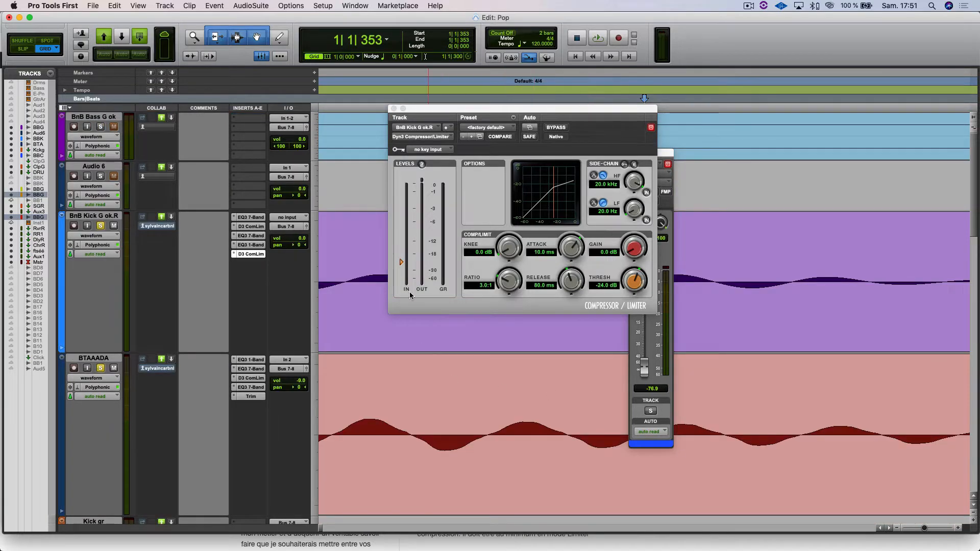
click(393, 109)
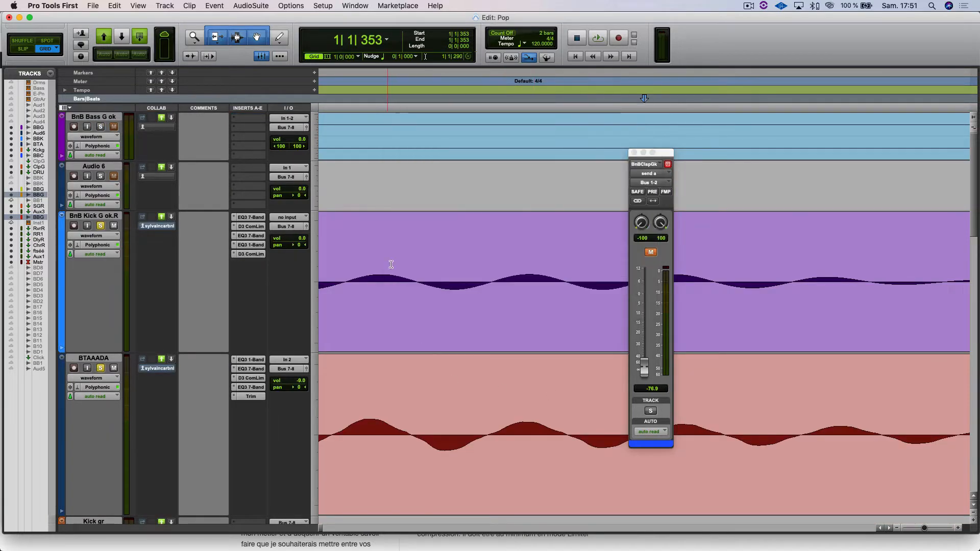
key(super+bracketright)
key(super+bracketleft)
key(super+bracketleft)
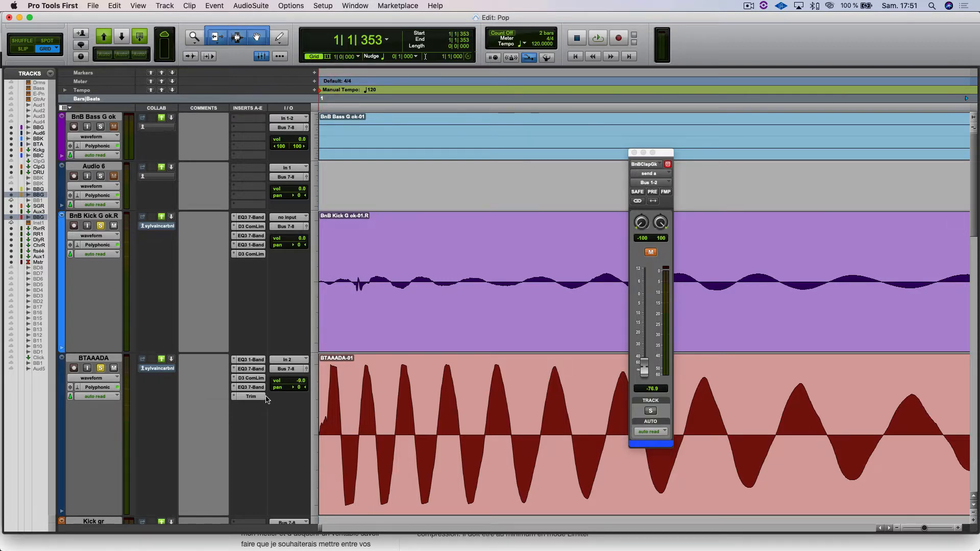
click(250, 378)
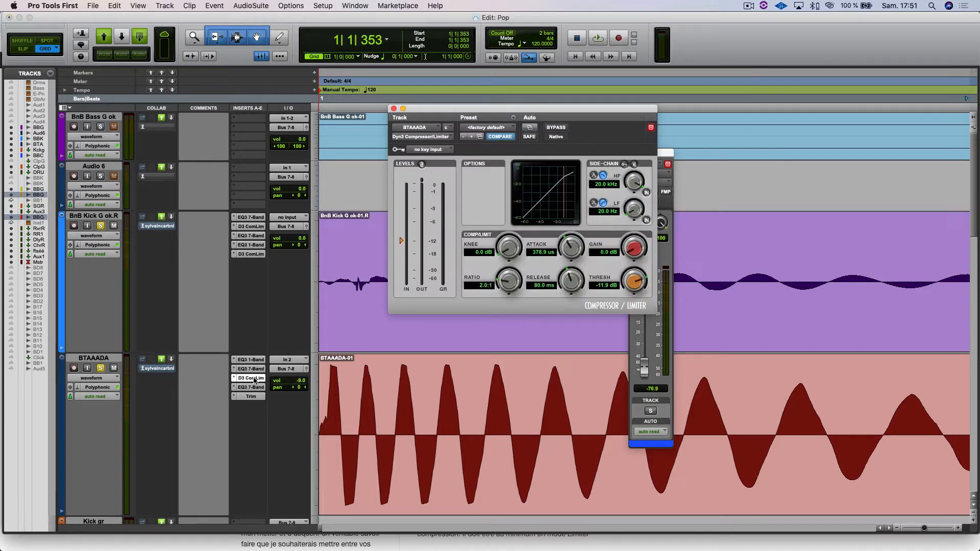
click(254, 380)
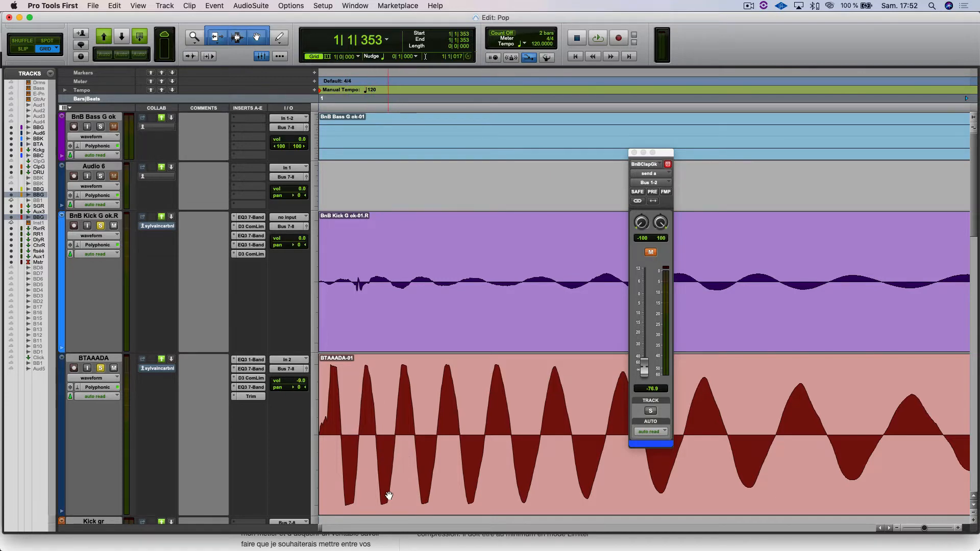
Step: Compare the transients of the two kick tracks with the BnB synth G ok waveform, from close up to several bars
key(super+bracketleft)
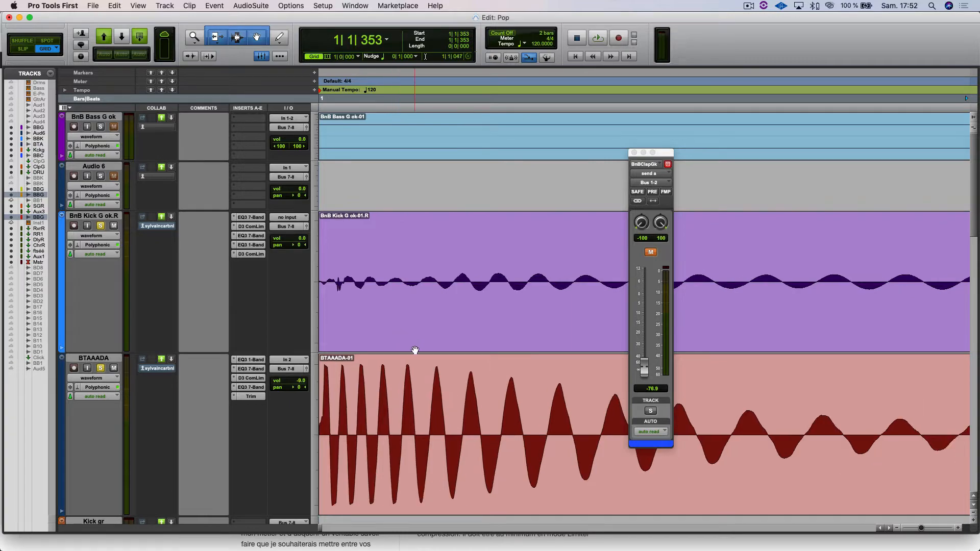
scroll(385, 349, down, 20)
scroll(384, 350, up, 20)
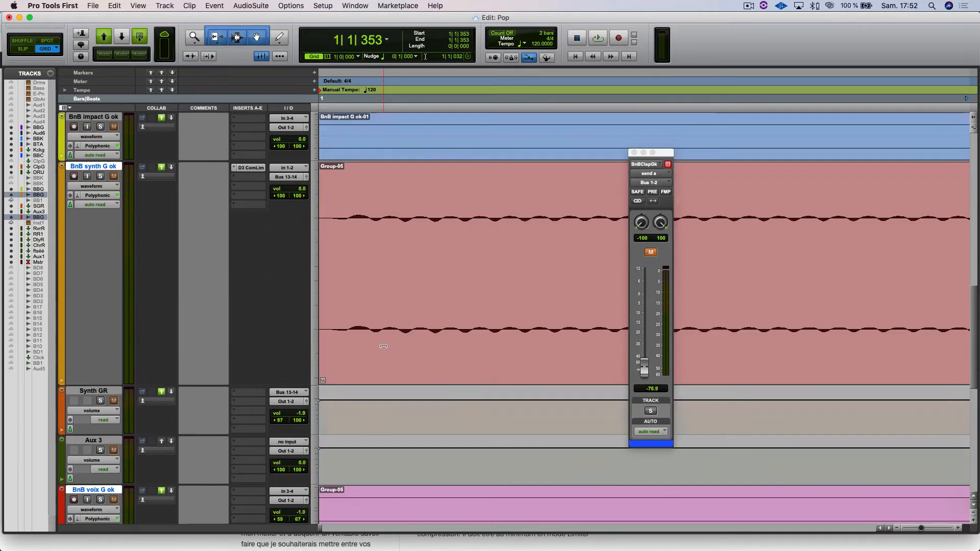
scroll(384, 349, down, 6)
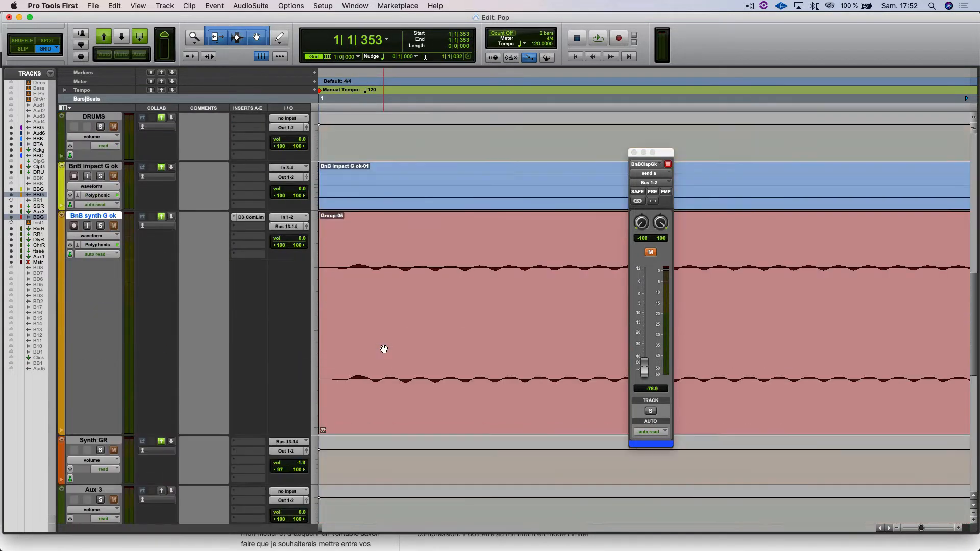
scroll(384, 349, up, 6)
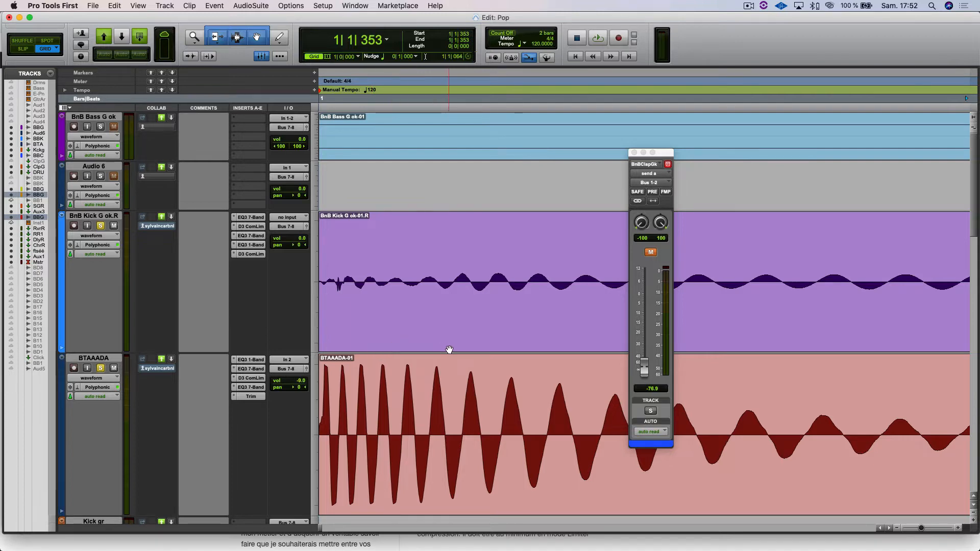
key(r)
key(r)
key(r)
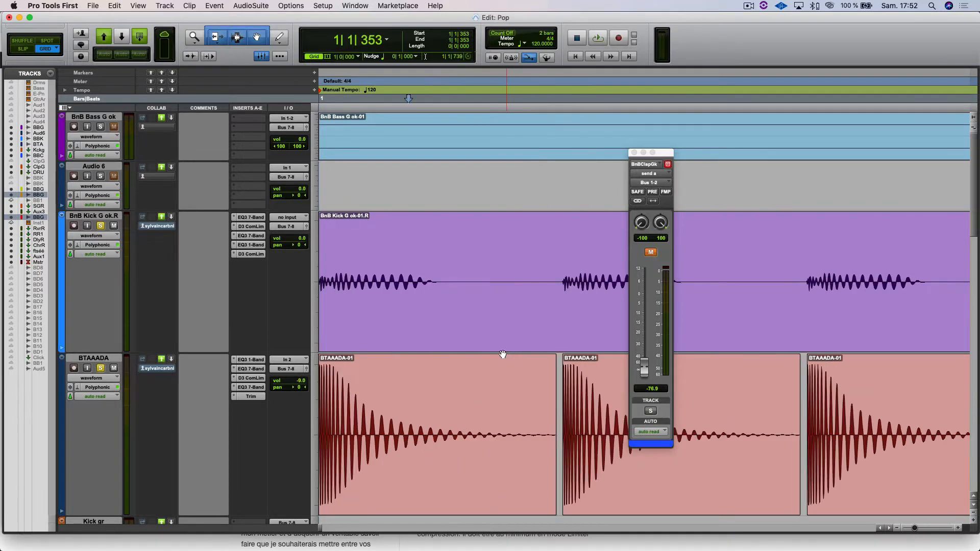
scroll(408, 357, down, 10)
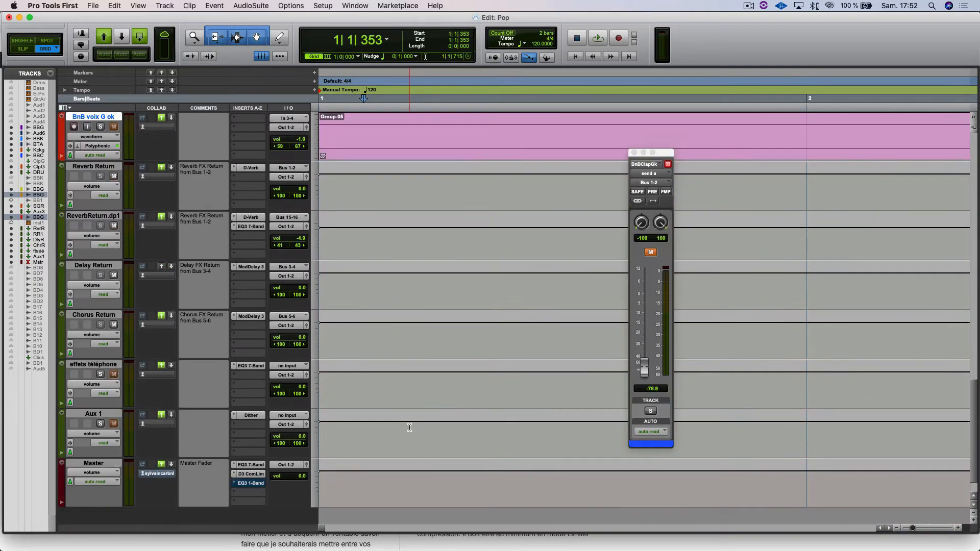
scroll(410, 427, up, 10)
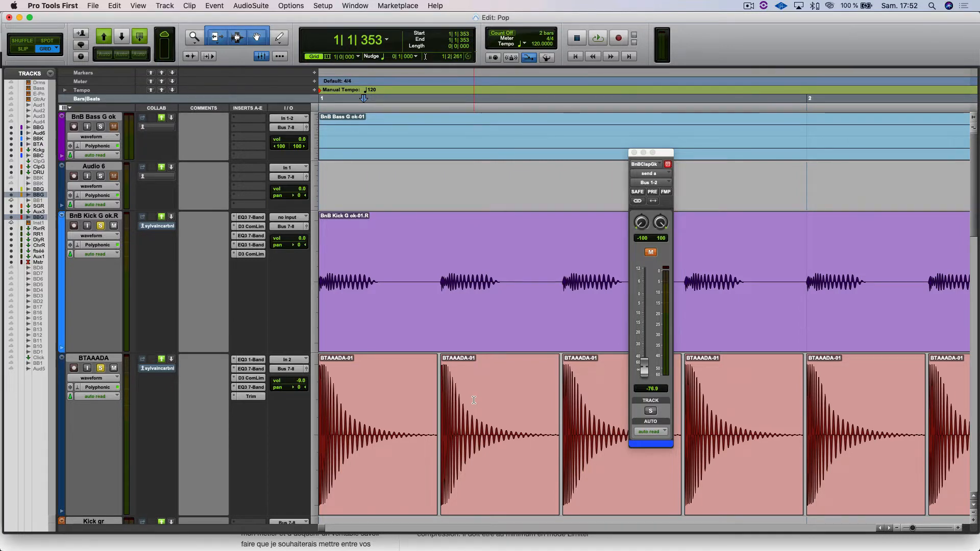
key(r)
key(r)
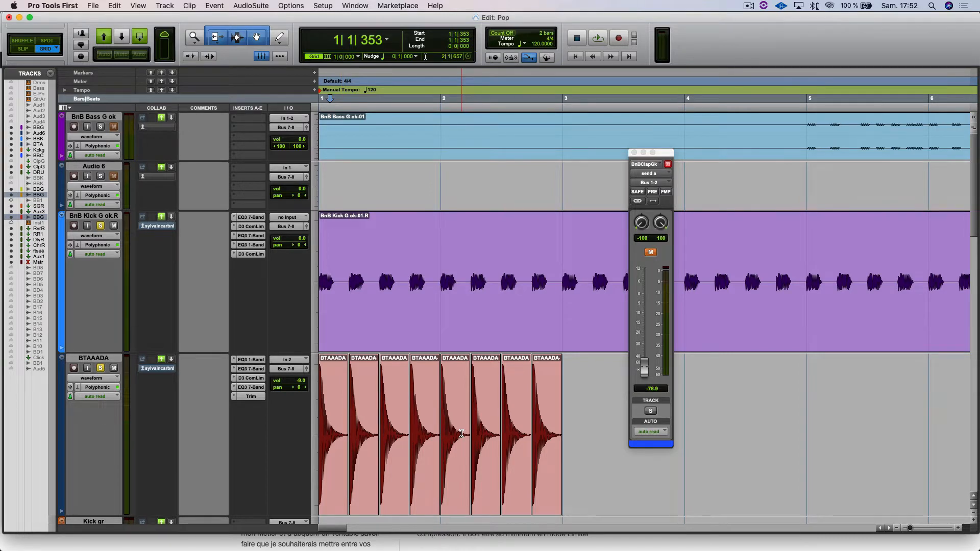
Step: Switch to Chrome, look over the Le Compresseur article and display the Le compresseur.jpg diagram
mouse_move(562, 549)
mouse_move(429, 549)
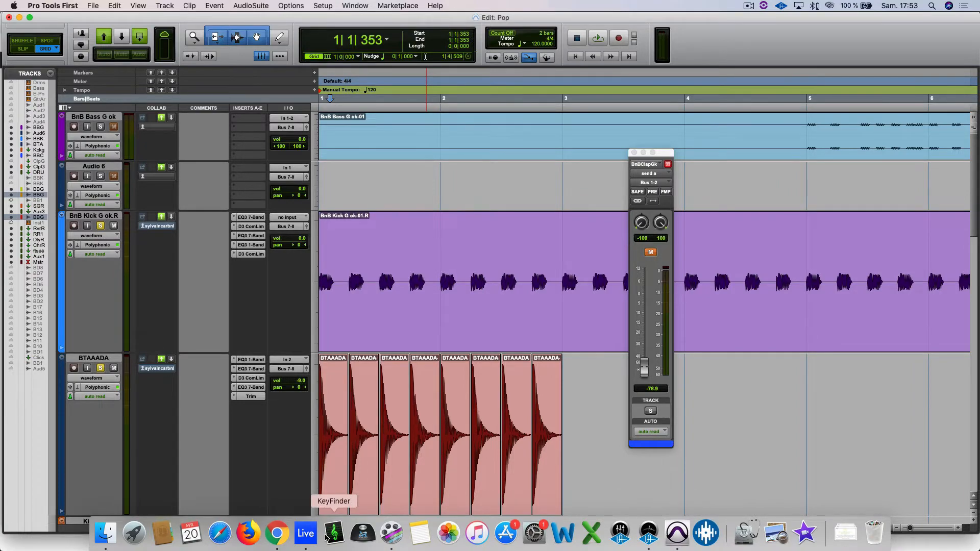
click(276, 533)
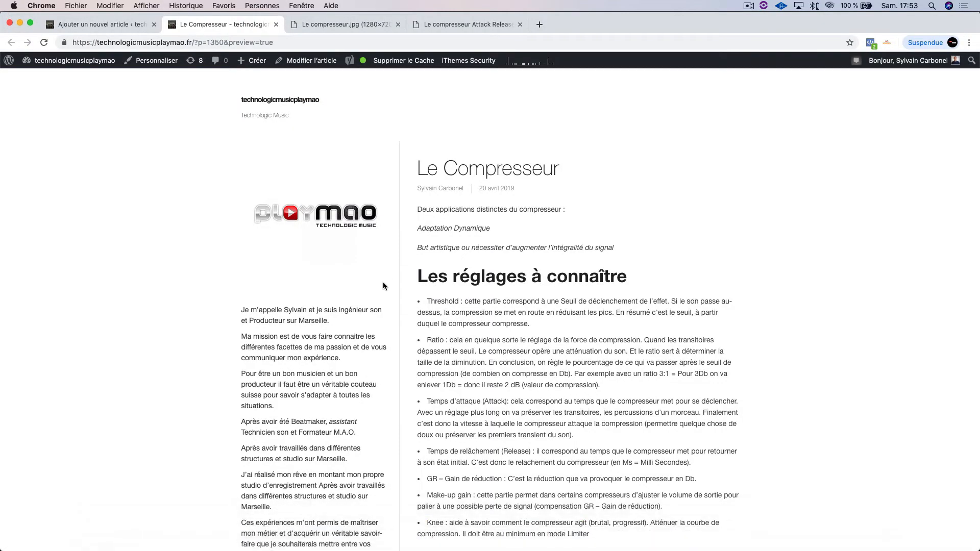
scroll(385, 286, down, 2)
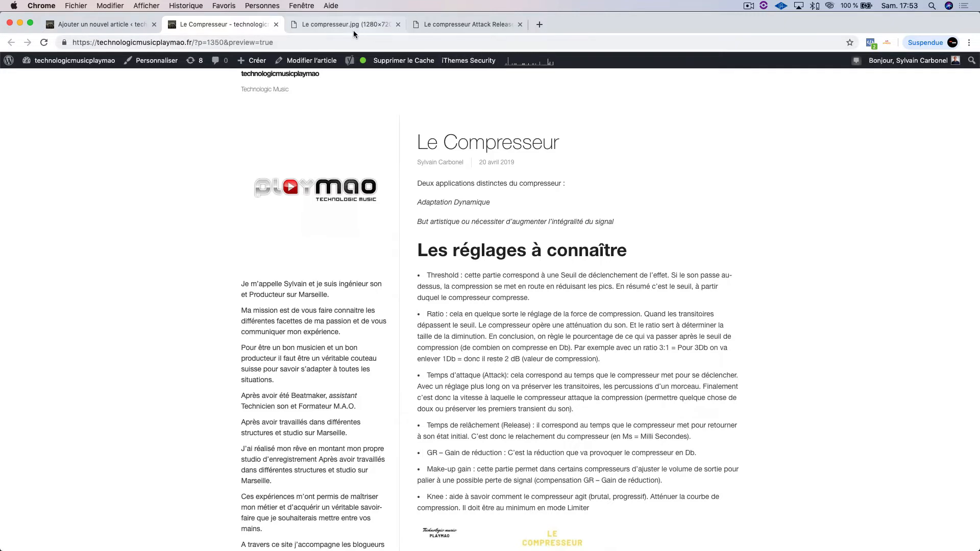
click(341, 27)
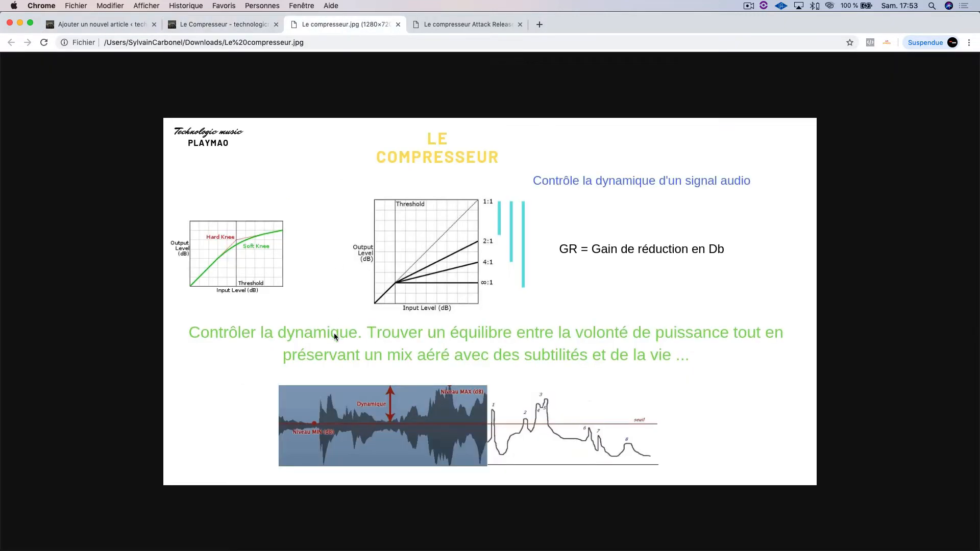
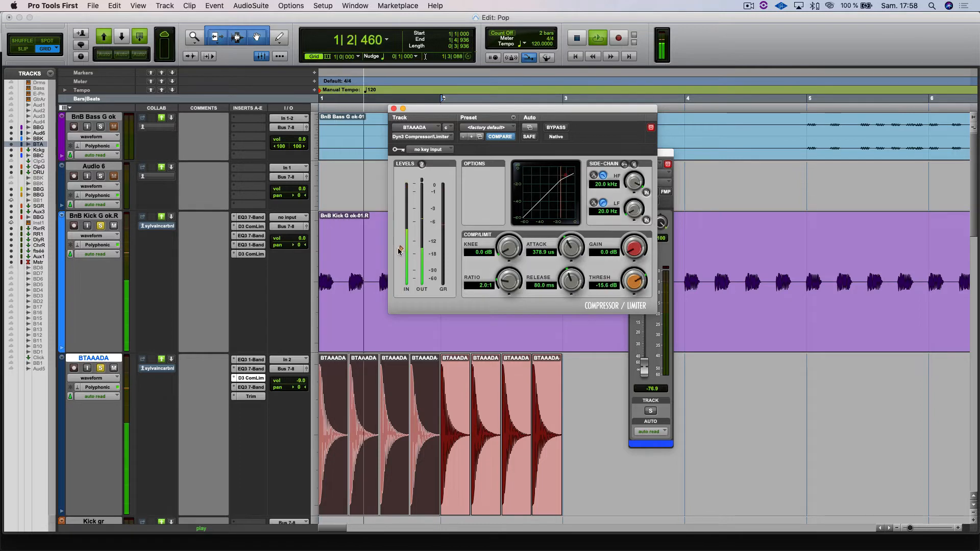
Step: Try extreme settings on the BTAAADA compressor: threshold -25.9 dB, ratio 33.7:1, and attack at 15.9 ms versus 10.0 us
drag(401, 247, 389, 265)
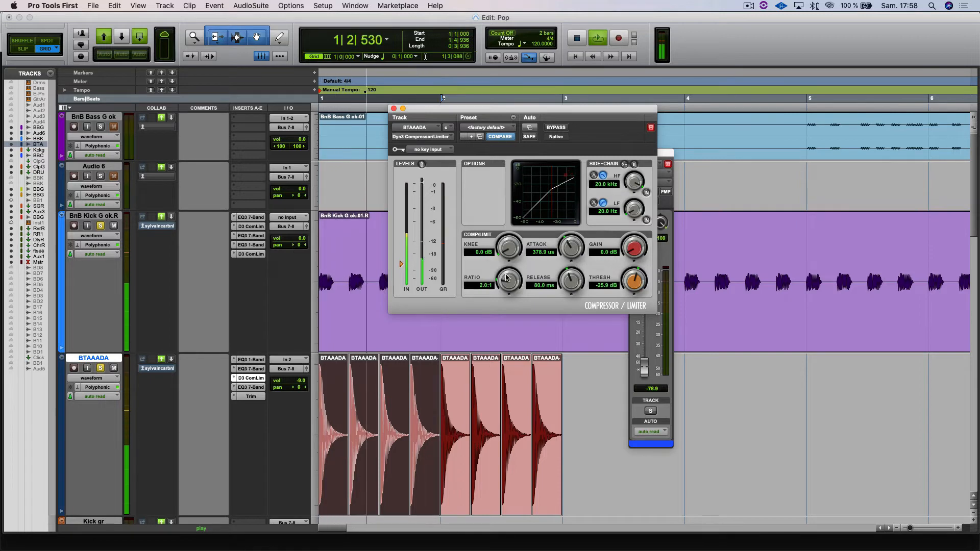
drag(507, 265, 554, 281)
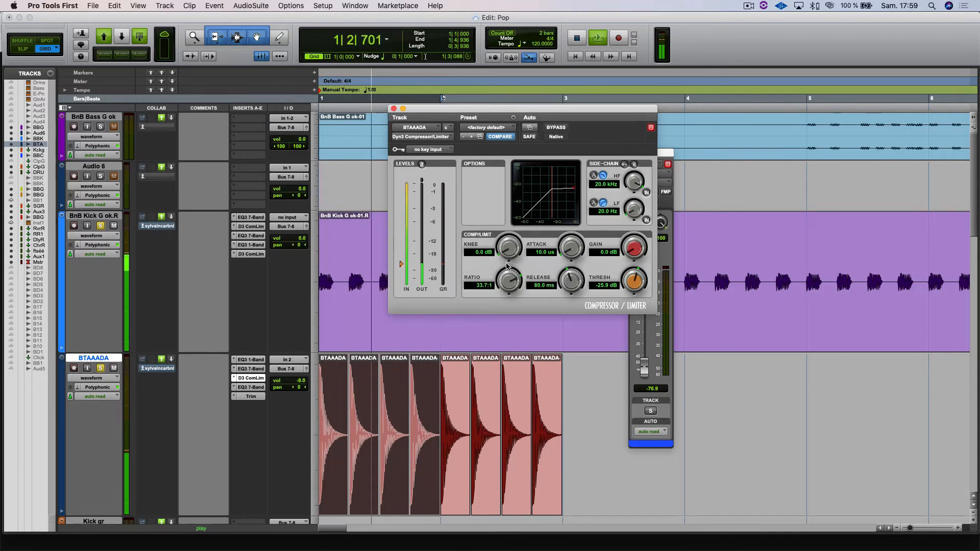
drag(571, 255, 588, 170)
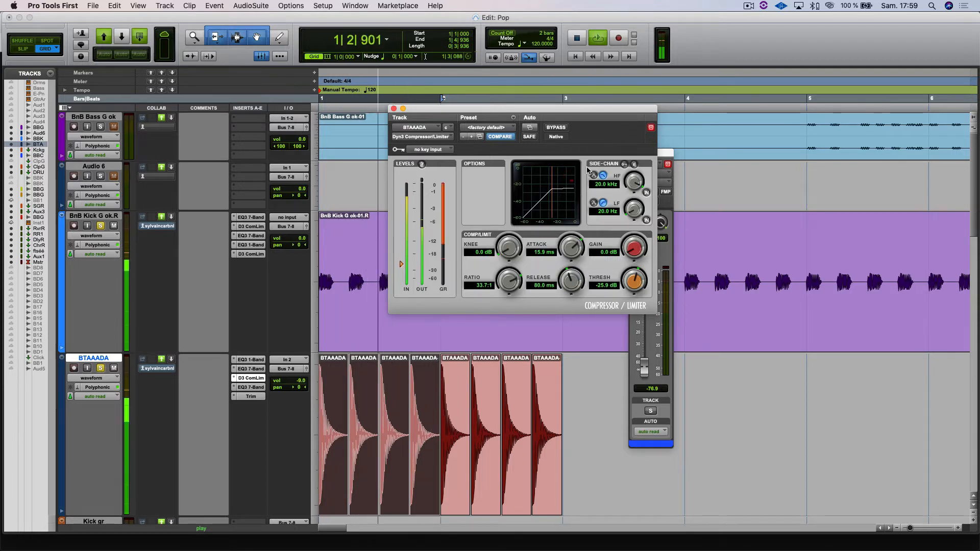
drag(566, 218, 491, 319)
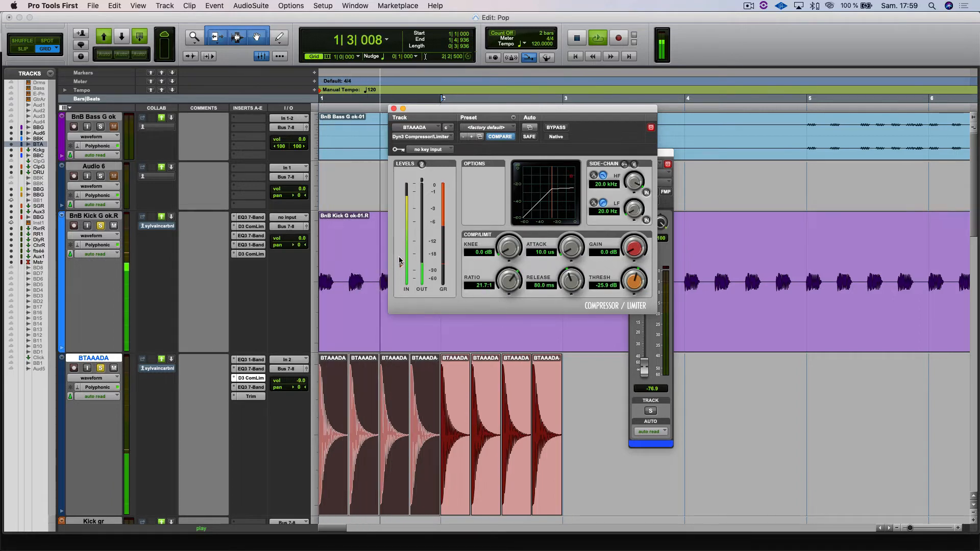
Step: Set the BTAAADA compressor's ratio to 3.9:1 and raise its threshold to -3.5 dB
drag(402, 264, 402, 243)
drag(507, 283, 495, 327)
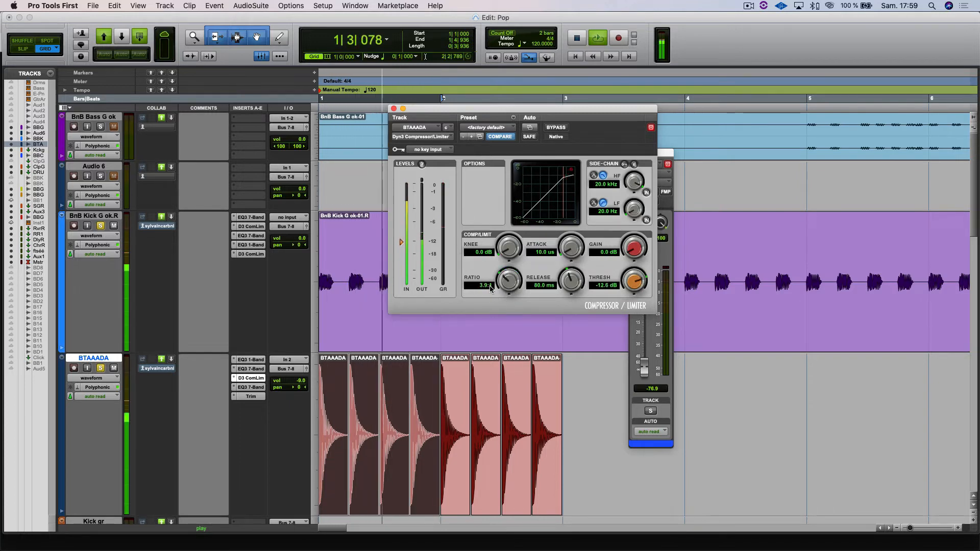
drag(402, 242, 404, 206)
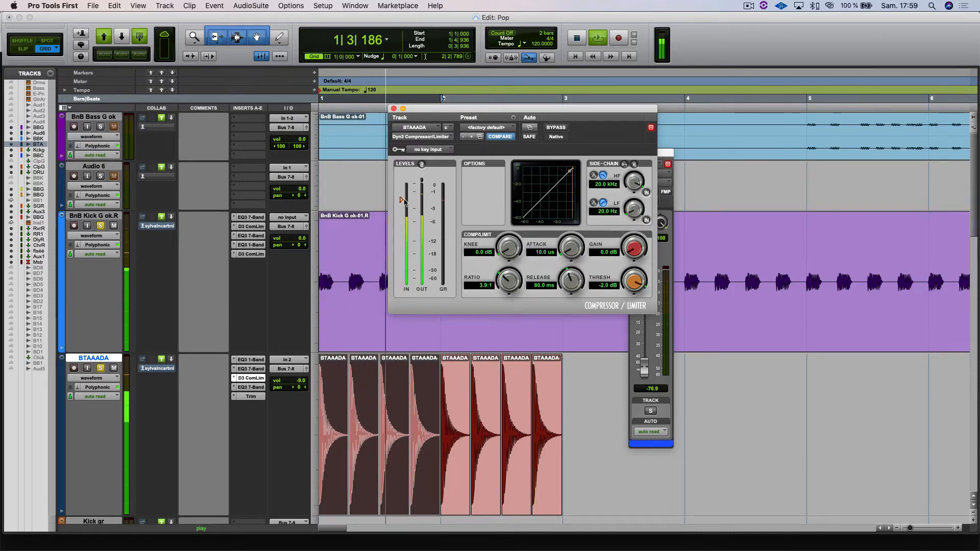
drag(403, 199, 396, 213)
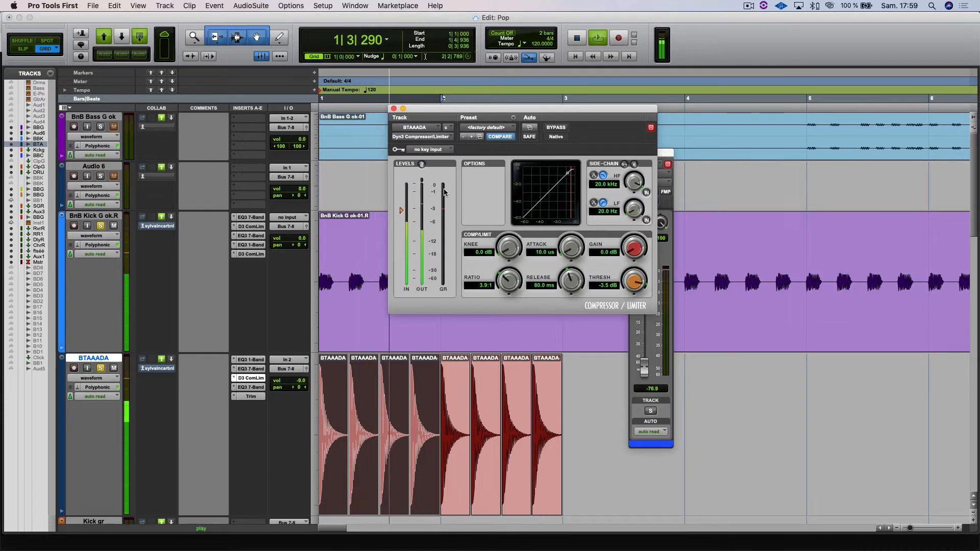
Step: Slow the compressor's attack to 52.0 us and lower its threshold to -6.9 dB during playback
drag(571, 248, 570, 244)
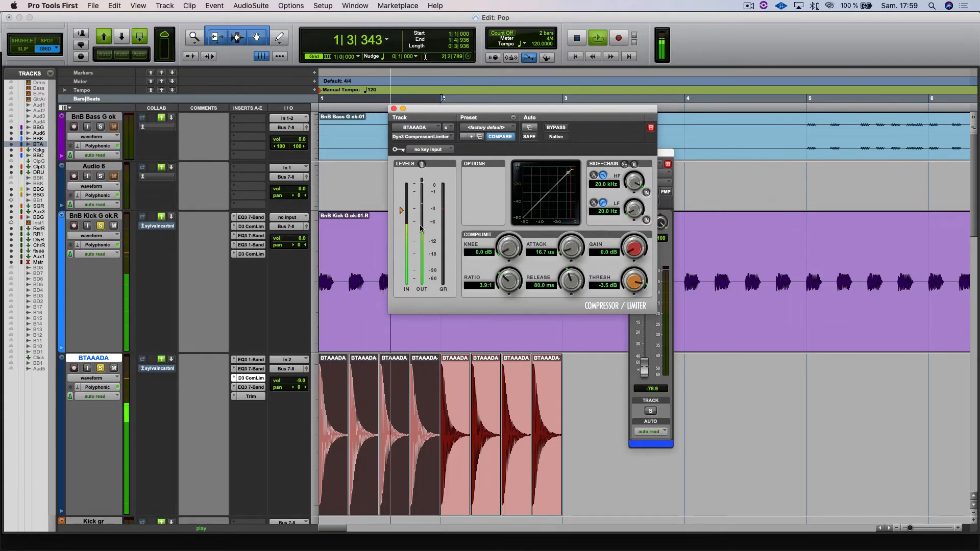
drag(402, 213, 399, 220)
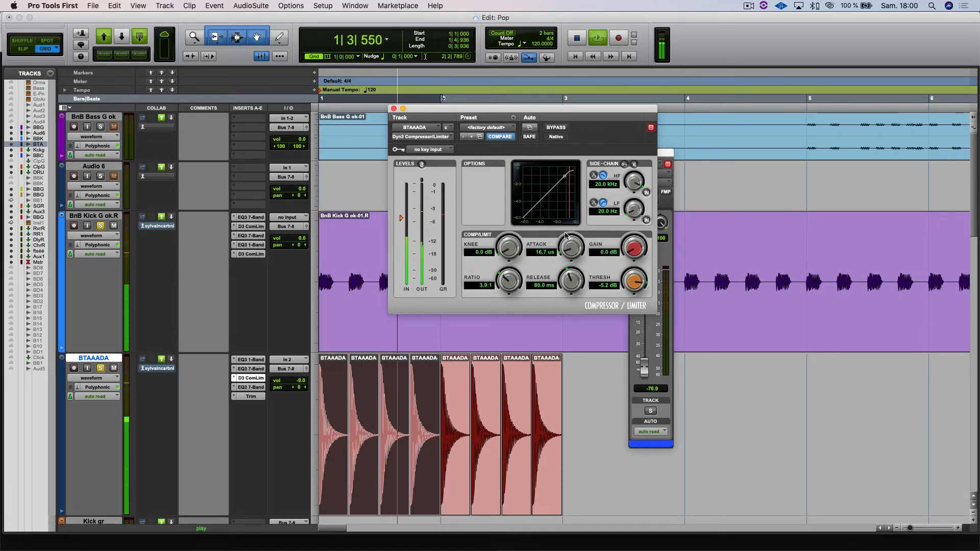
drag(570, 252, 537, 304)
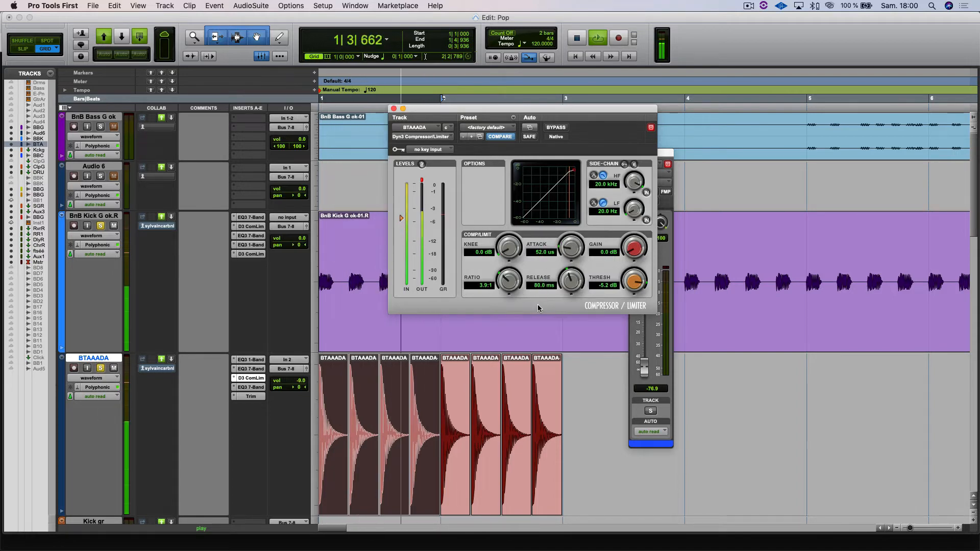
drag(637, 289, 632, 294)
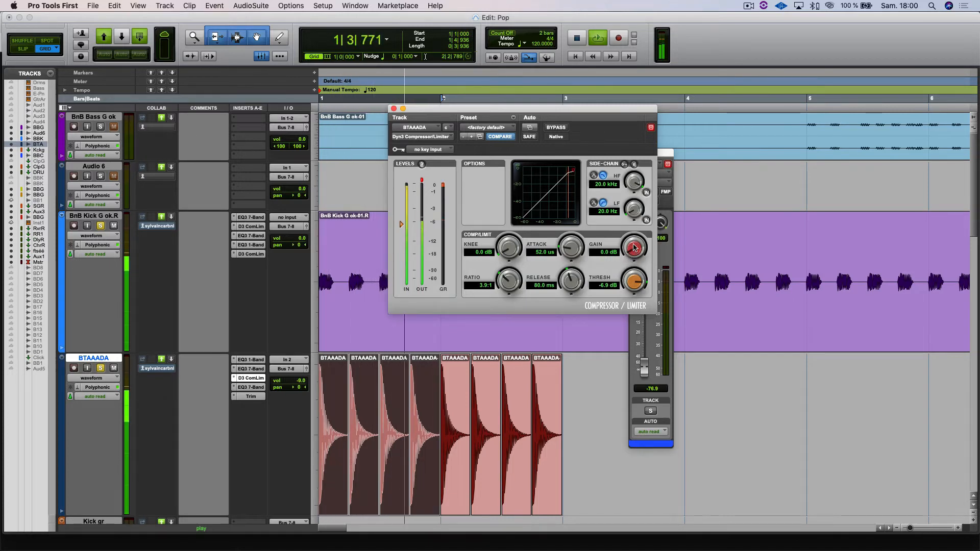
Step: Add 3.1 dB of make-up gain and compare the kick with the compressor bypassed and active
drag(634, 251, 639, 244)
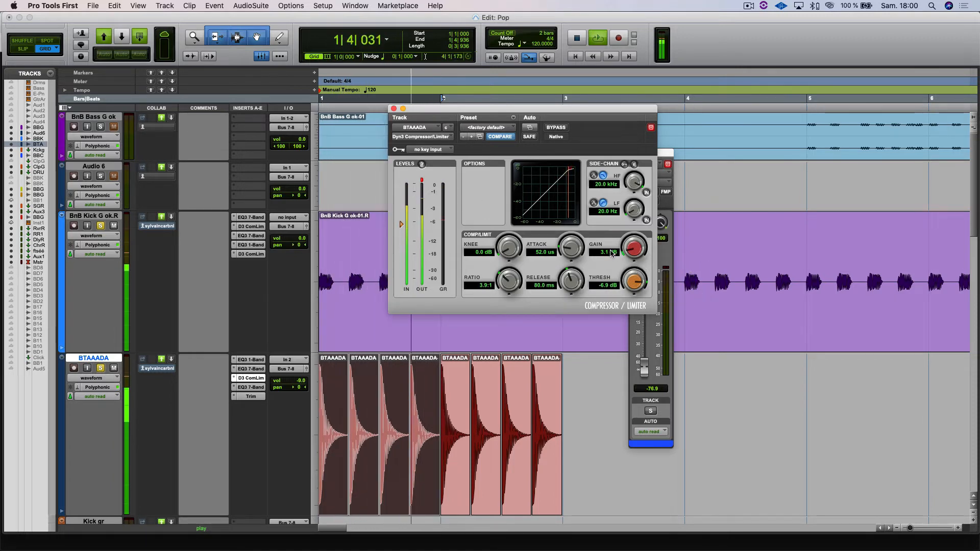
click(556, 129)
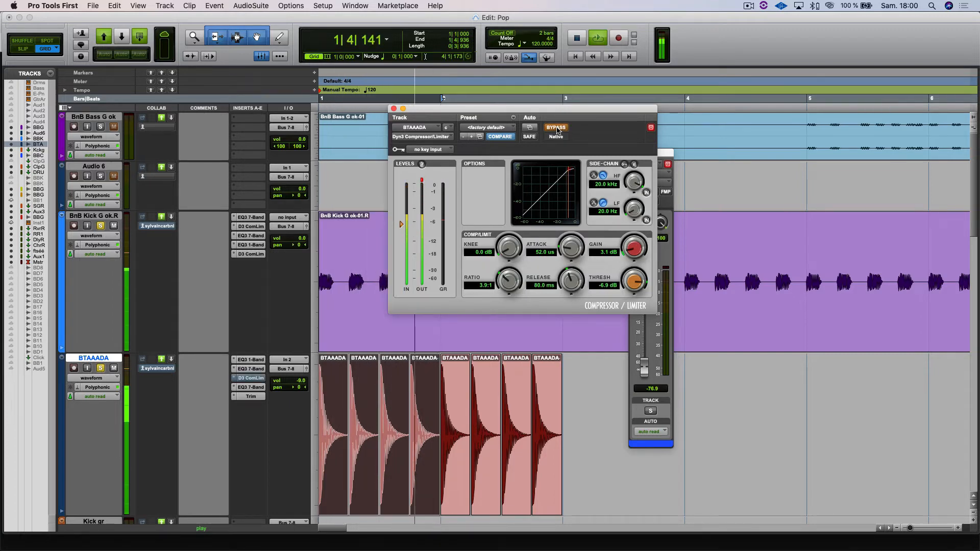
click(557, 129)
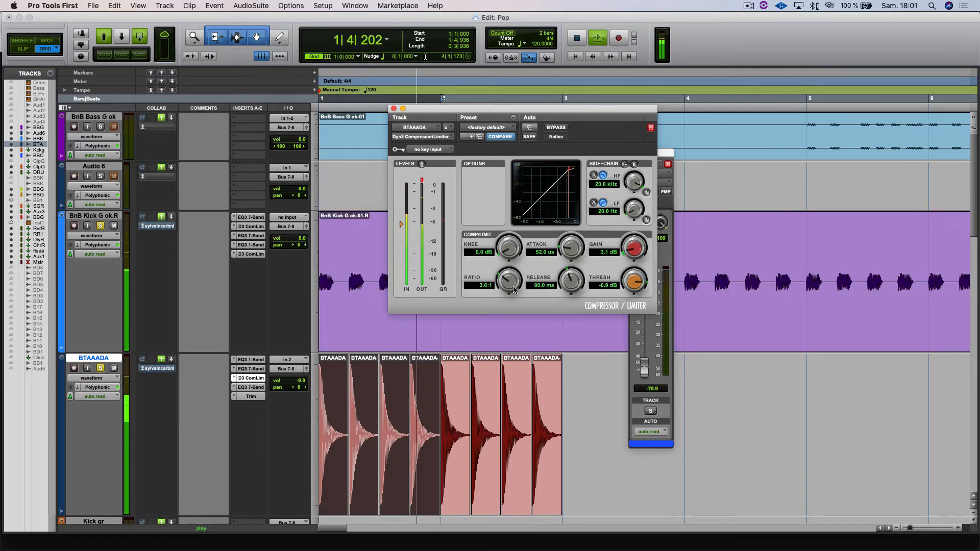
Step: Set the compressor to a -36.3 dB threshold, 1.7:1 ratio and 2.1 ms attack, with the gain reset to 0.0 dB
drag(513, 293, 509, 298)
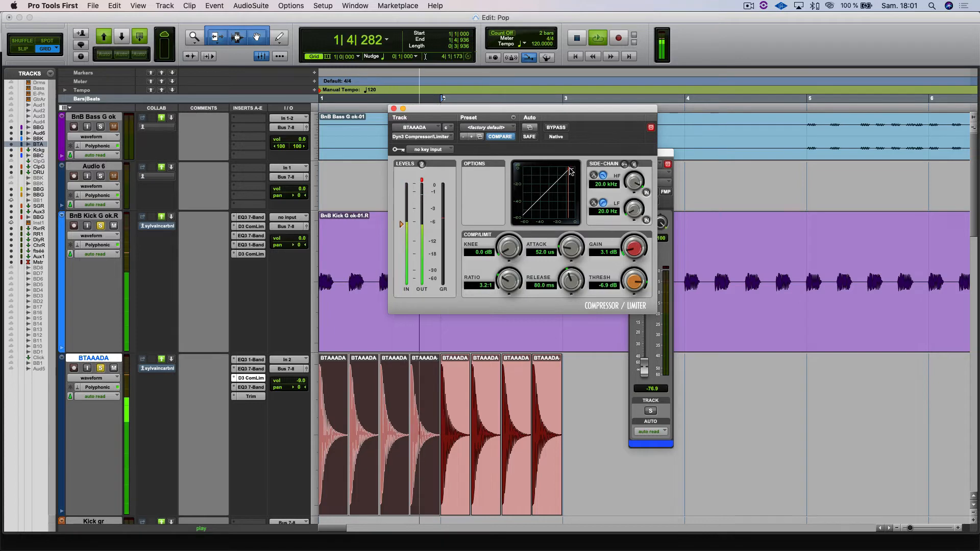
drag(634, 247, 635, 325)
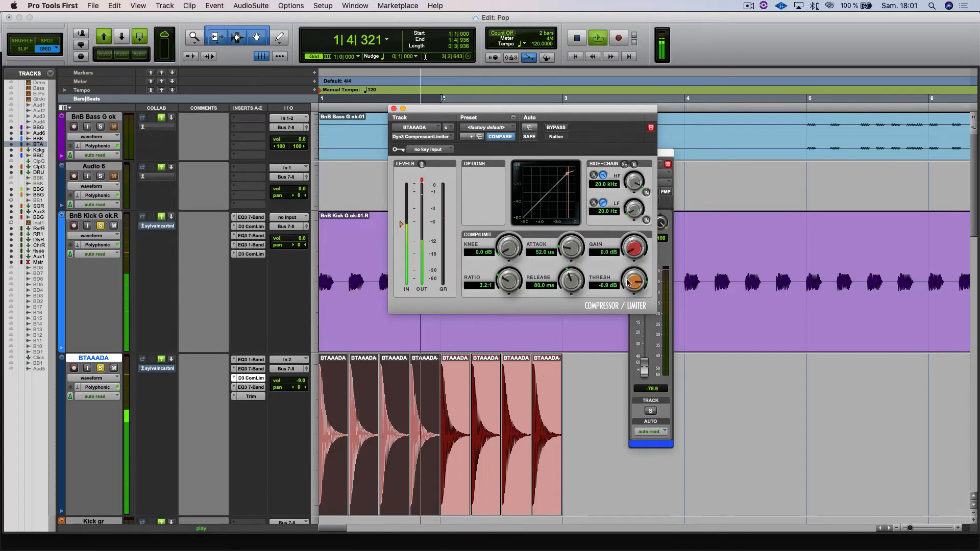
drag(619, 293, 592, 315)
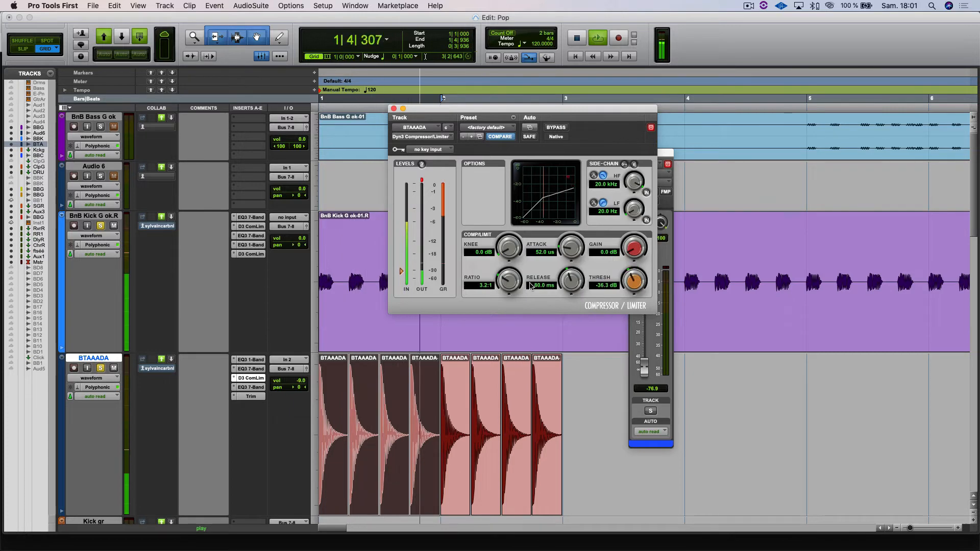
drag(509, 281, 501, 325)
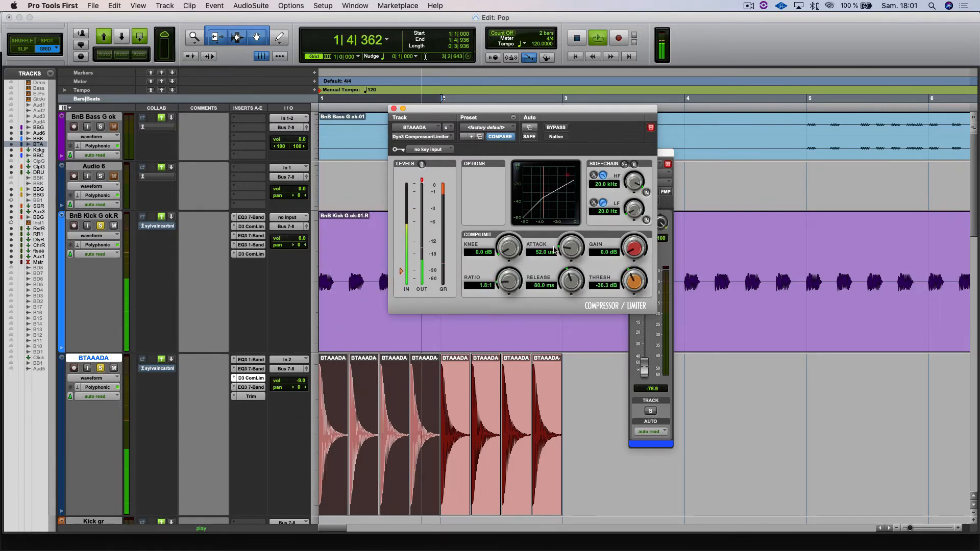
drag(555, 250, 582, 229)
drag(509, 280, 511, 287)
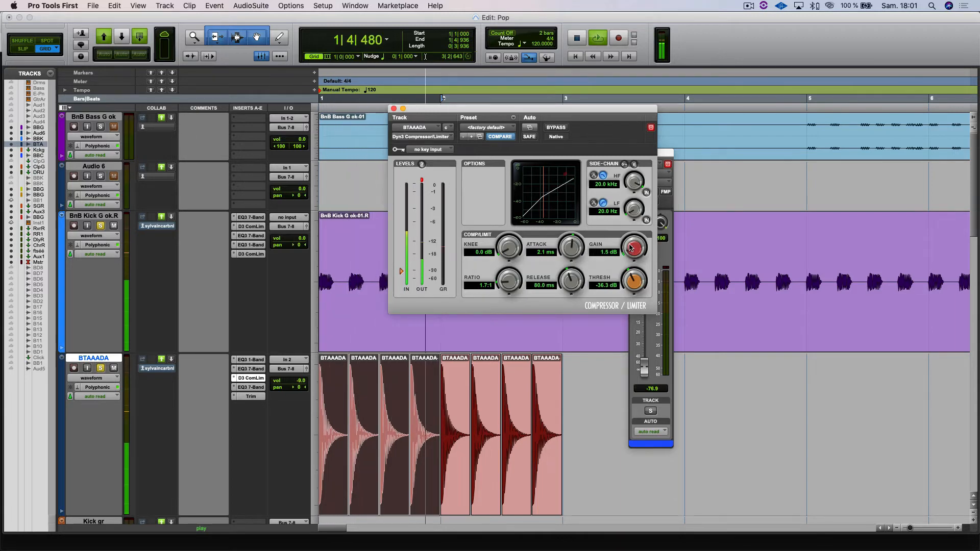
Step: Raise the make-up gain to 12.3 dB and compare the sound with the compressor bypassed and active
drag(632, 248, 648, 221)
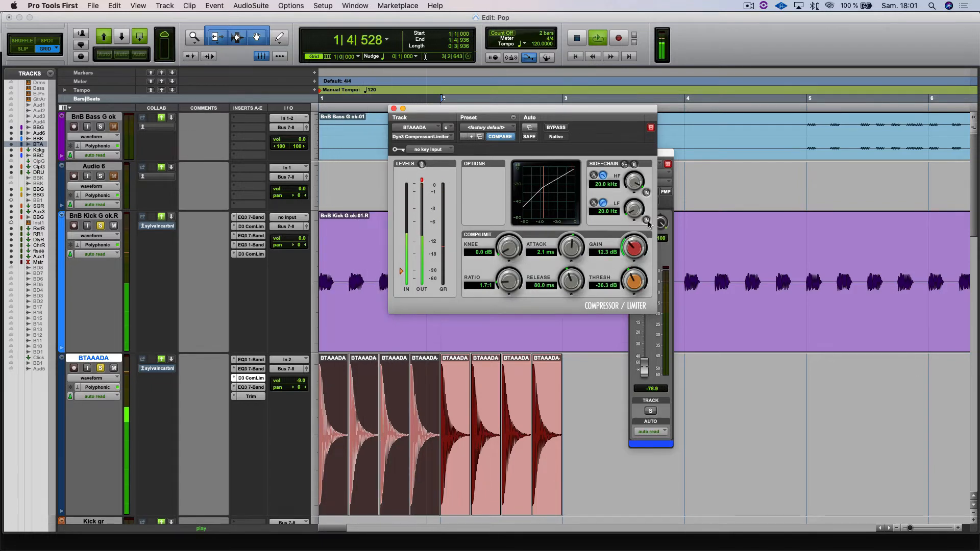
click(553, 128)
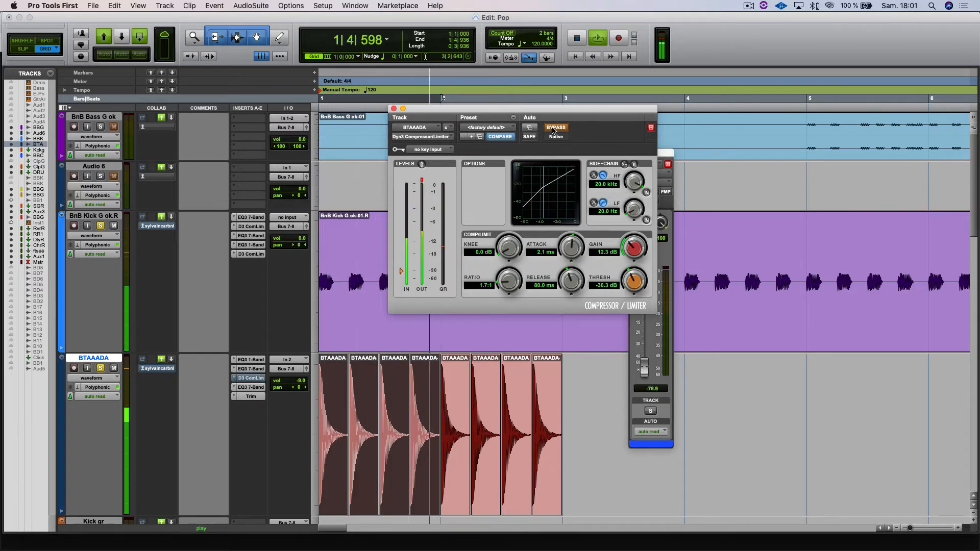
click(553, 129)
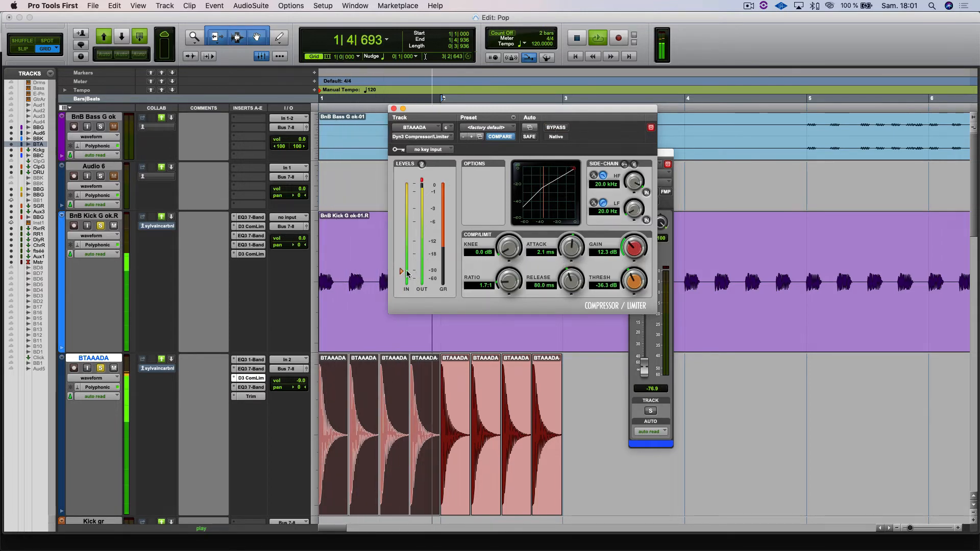
Step: Raise the compressor's threshold to -14.6 dB and stop playback
drag(407, 273, 407, 248)
key(space)
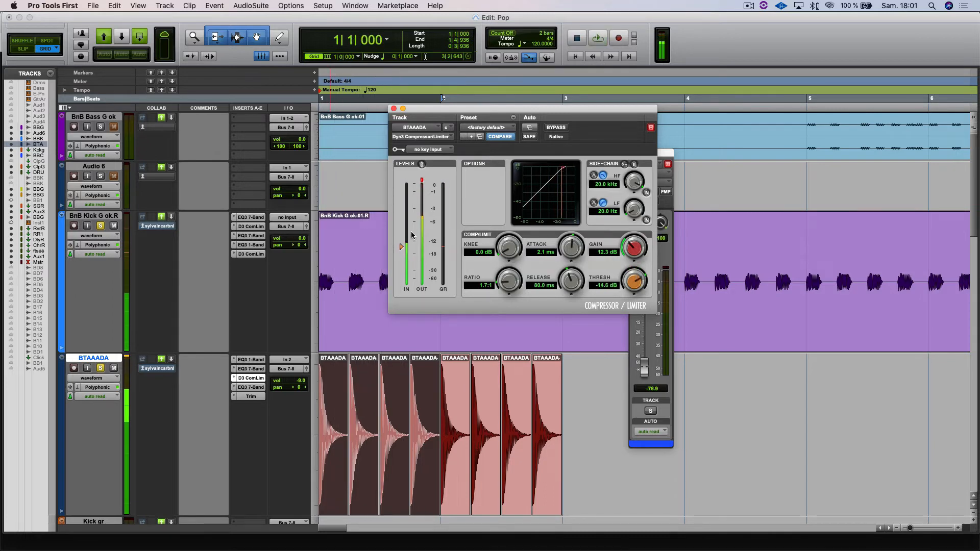
Step: Look over the compressor's interface and bus key inputs, and assign Bus 1 (Mono) as the side-chain key input
click(432, 152)
mouse_move(433, 153)
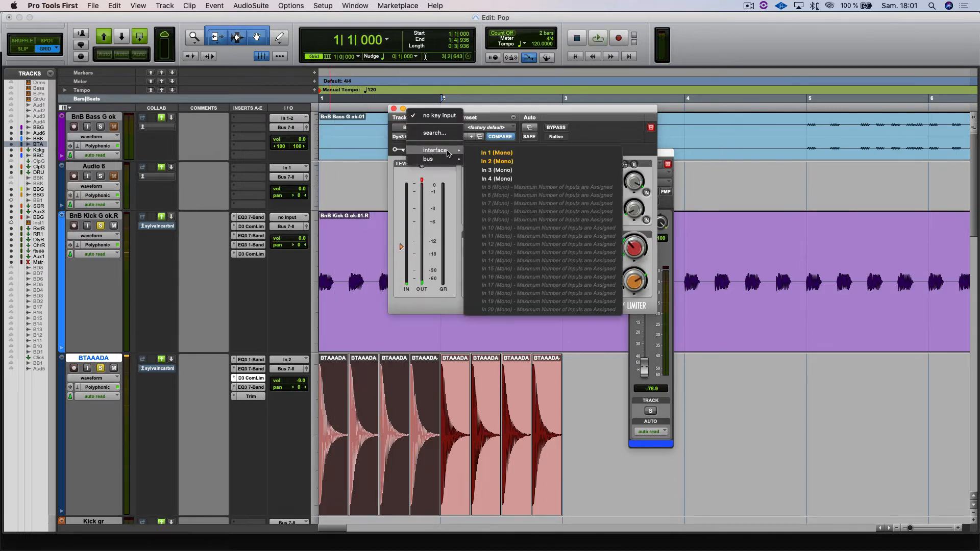
click(409, 179)
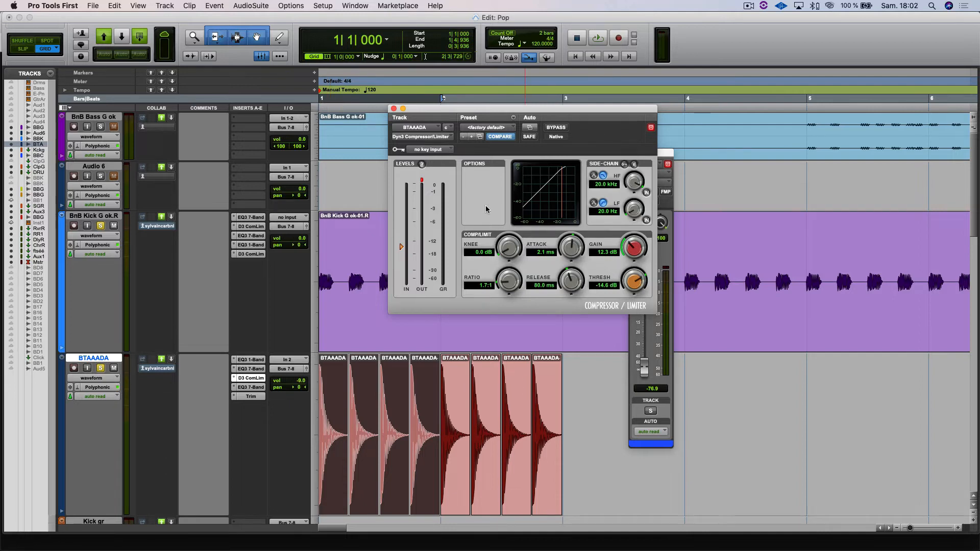
click(445, 152)
mouse_move(446, 152)
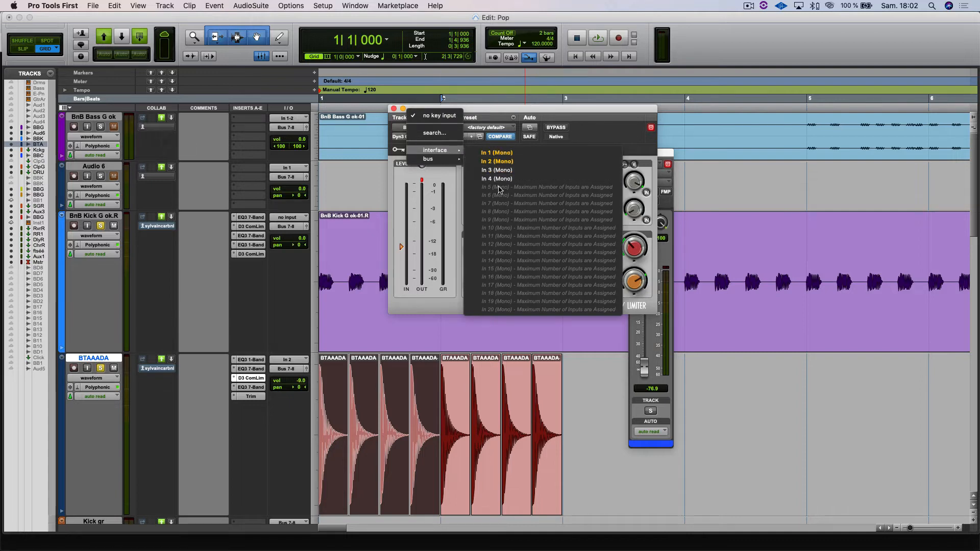
mouse_move(451, 164)
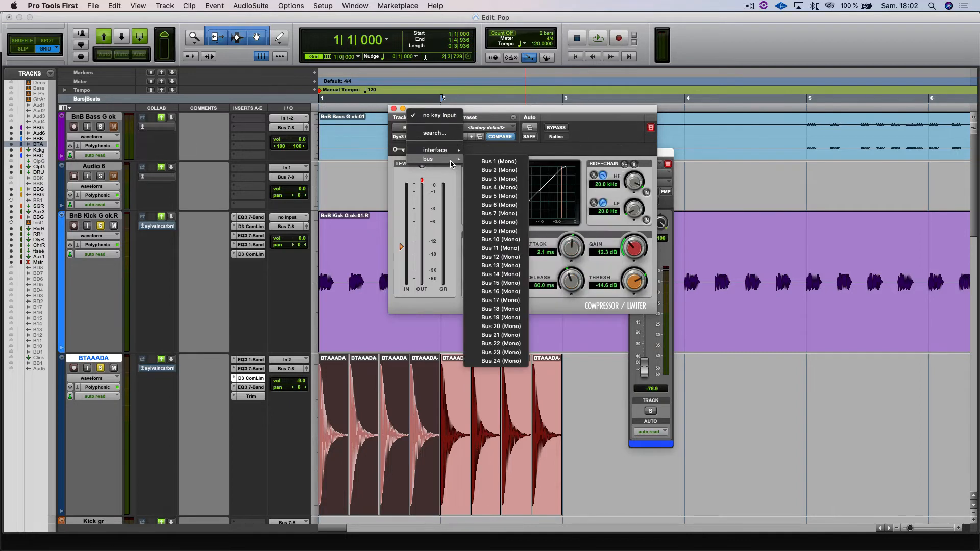
click(488, 162)
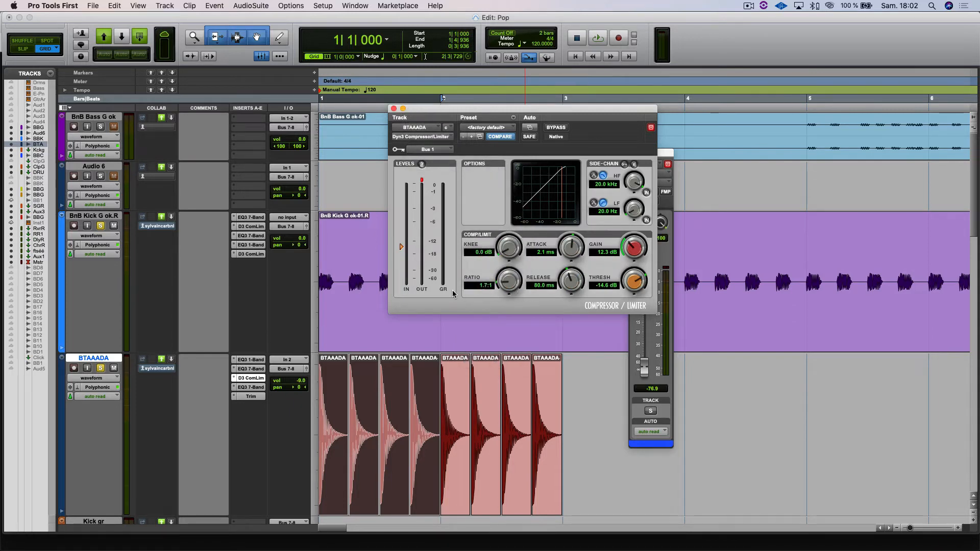
key(super+equal)
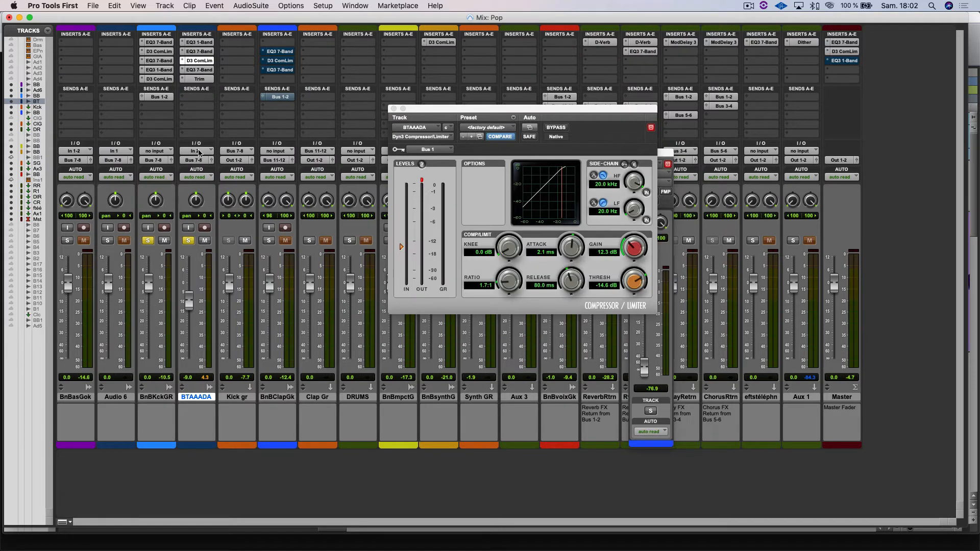
click(198, 106)
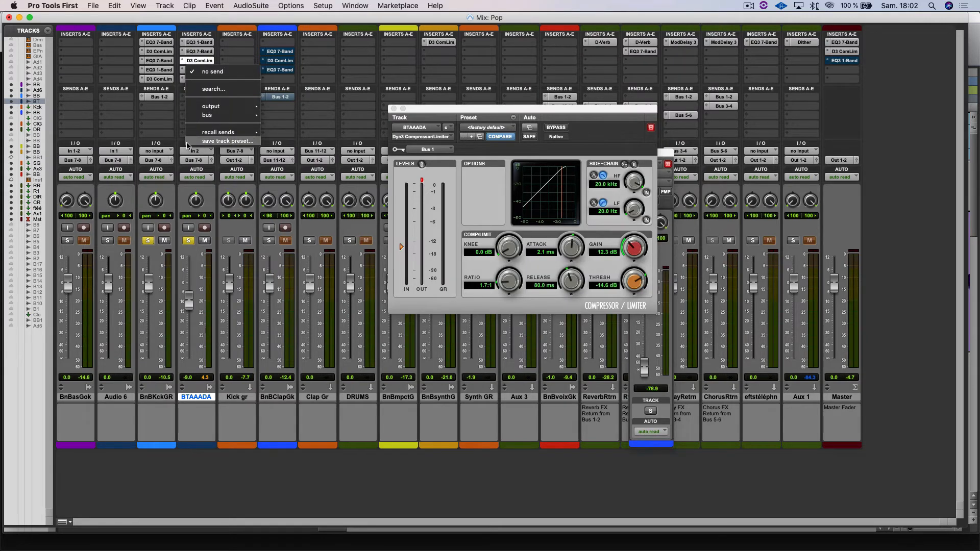
click(189, 140)
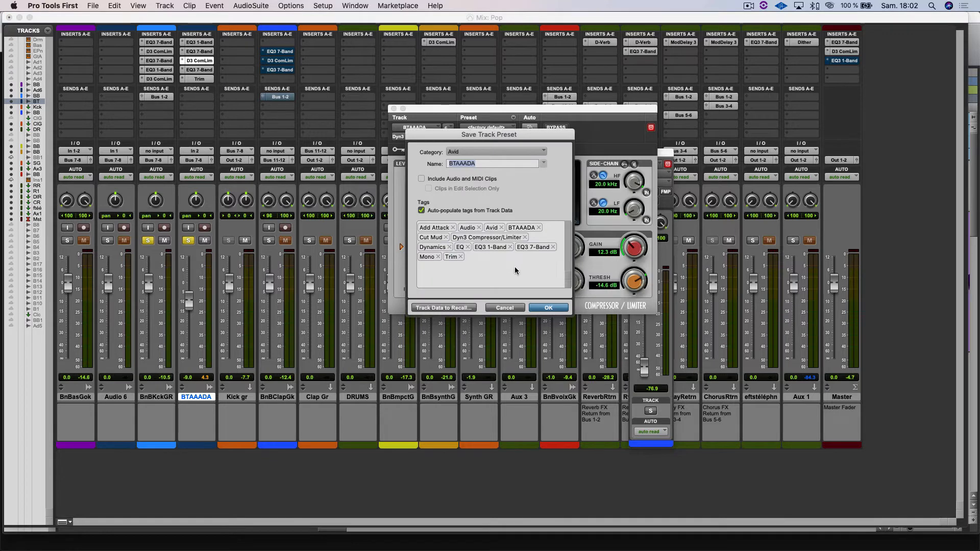
click(504, 308)
key(super+equal)
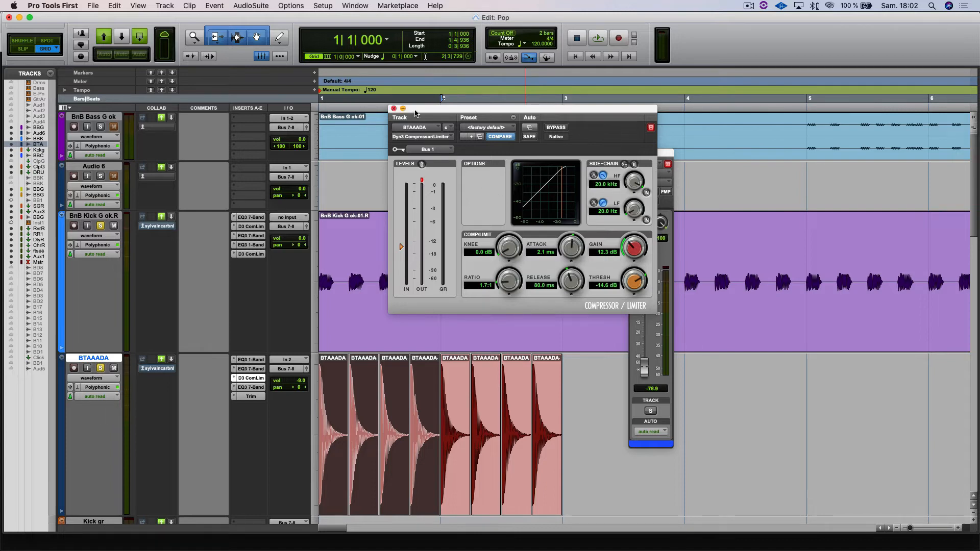
Step: Close the BTAAADA compressor, review the first compressor's settings on the BnB Kick G ok.R track, and close it
click(393, 109)
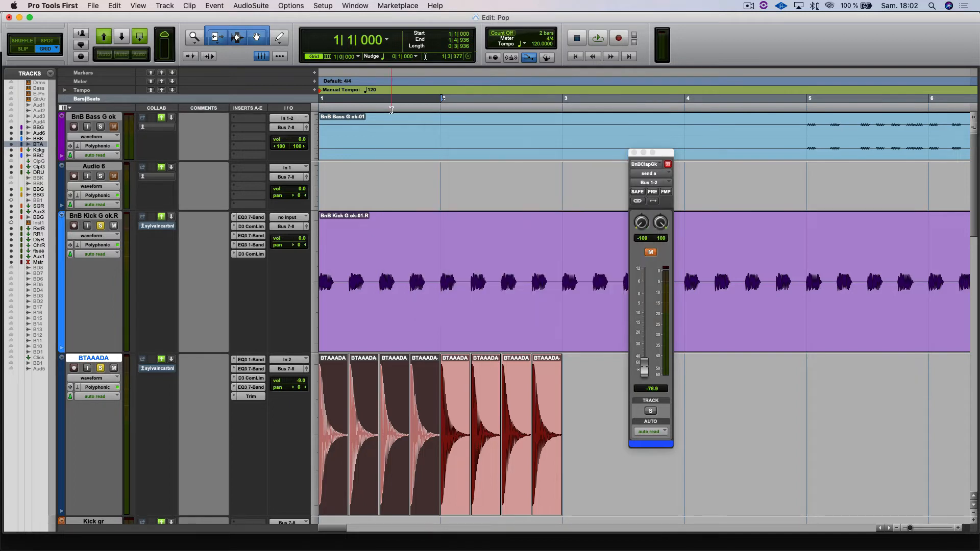
click(251, 227)
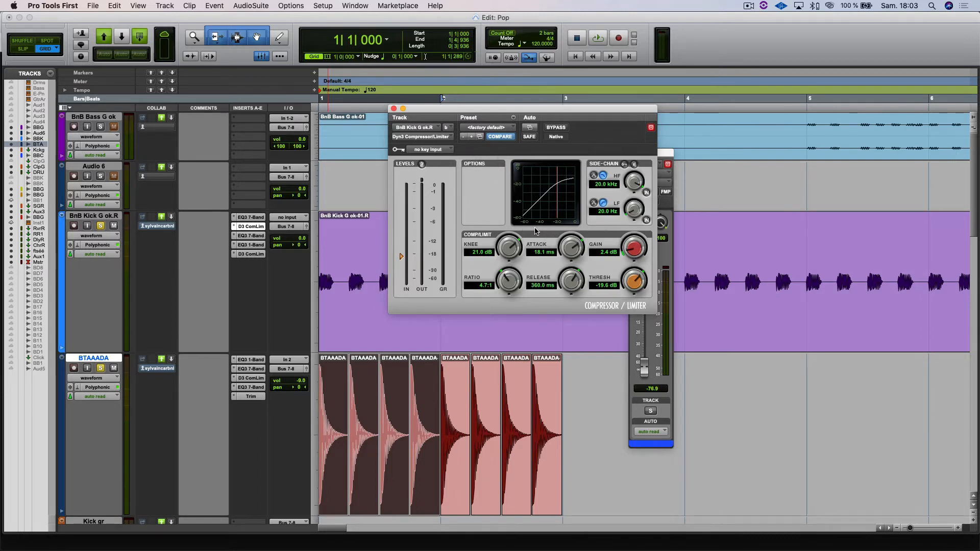
click(392, 109)
Step: Switch to Chrome to show the Le compresseur.jpg diagram
mouse_move(459, 549)
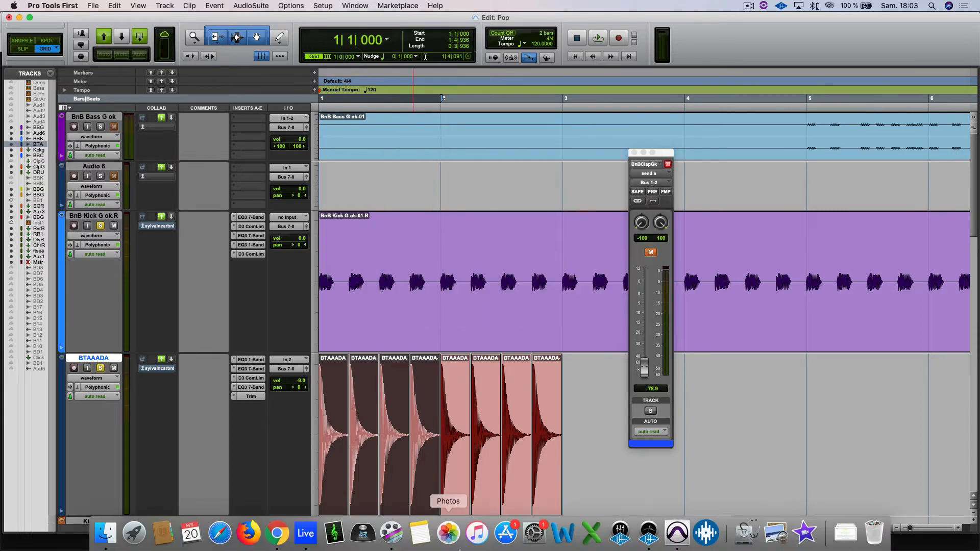
click(305, 536)
click(285, 544)
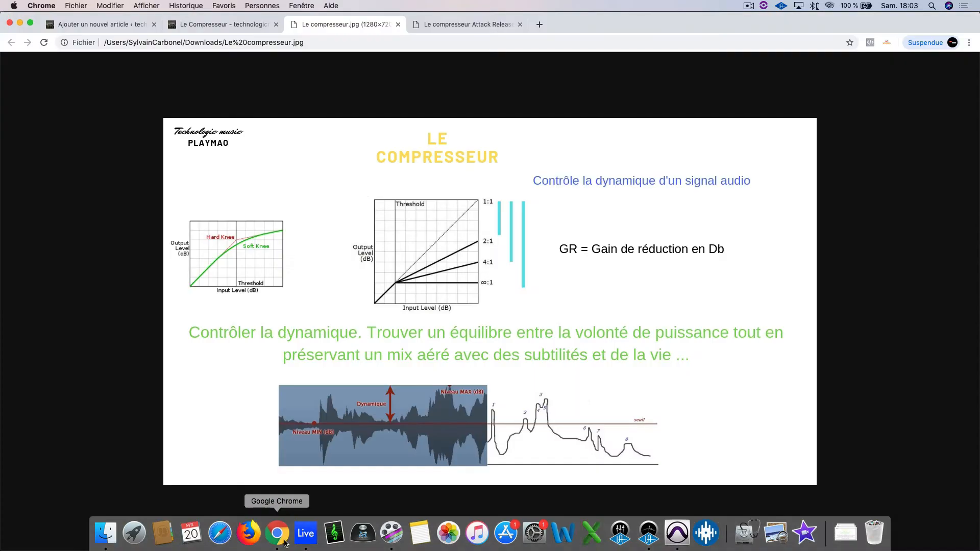
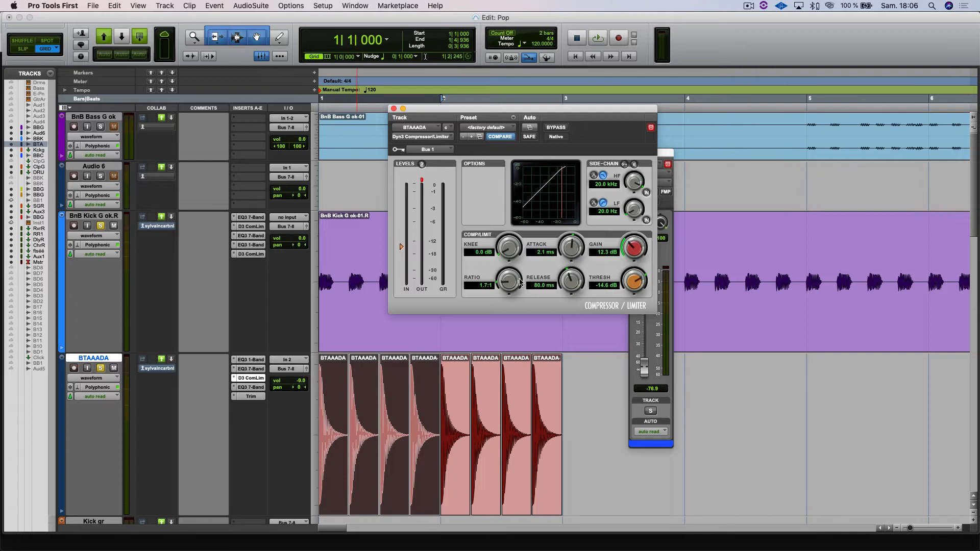
Step: Set the BTAAADA compressor's threshold to -41.9 dB, ratio to 1.6:1, knee to 12.3 dB and attack to 7.1 ms
drag(633, 281, 622, 311)
drag(510, 286, 509, 290)
drag(514, 244, 523, 220)
drag(564, 254, 572, 241)
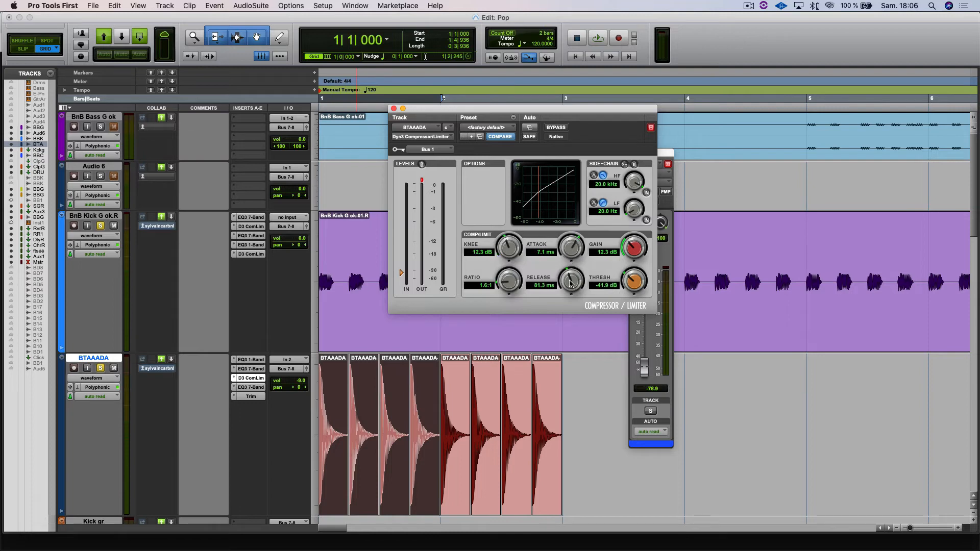
Step: Set the BTAAADA compressor's release to 96.1 ms and lower its gain to 1.5 dB
drag(568, 292, 567, 282)
alt+click(635, 248)
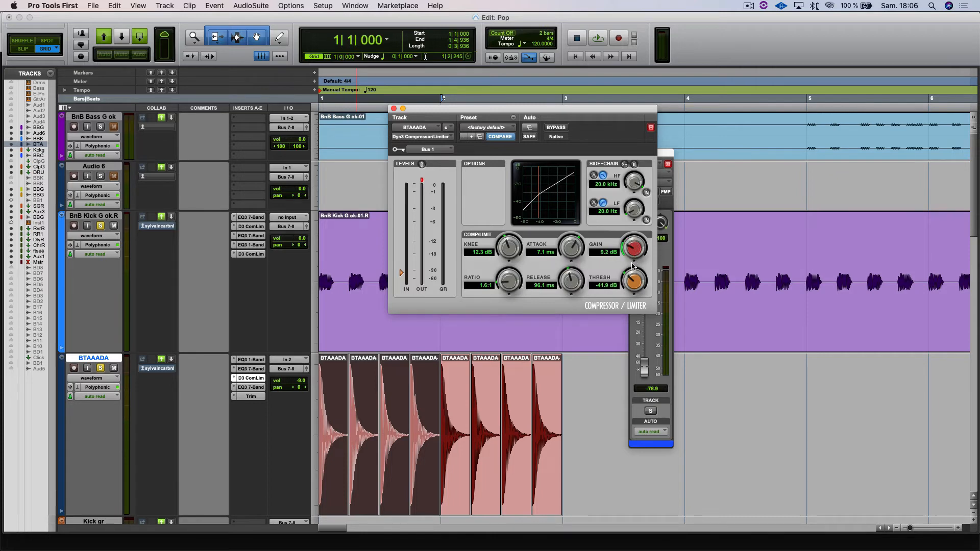
mouse_move(627, 279)
mouse_down()
mouse_move(634, 256)
mouse_move(615, 285)
mouse_up()
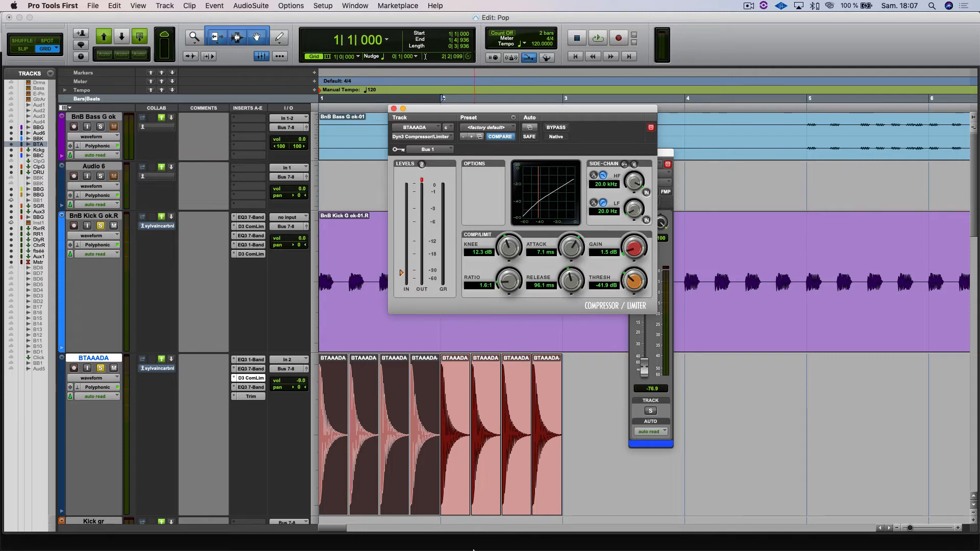
Step: Switch to Chrome and open the playmao.fr website in a new tab
click(315, 534)
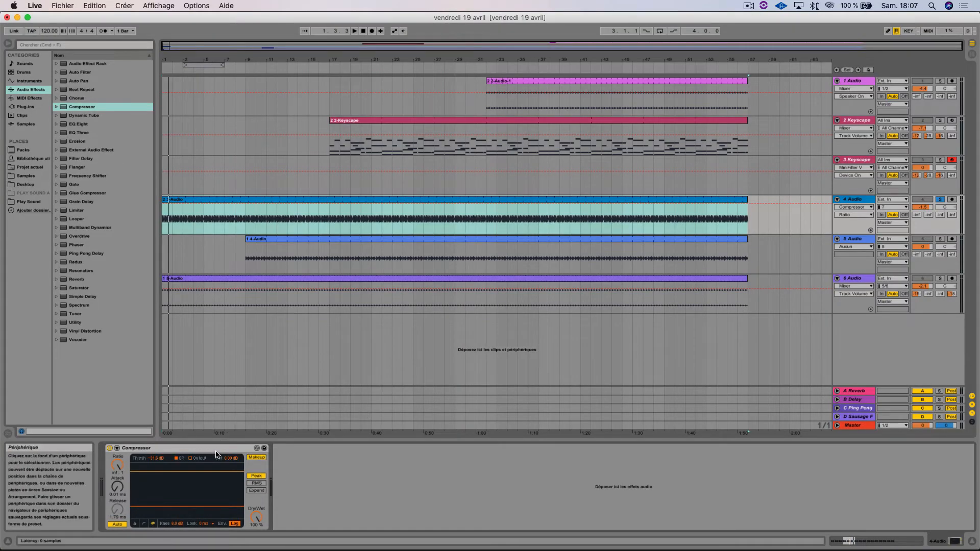
click(274, 539)
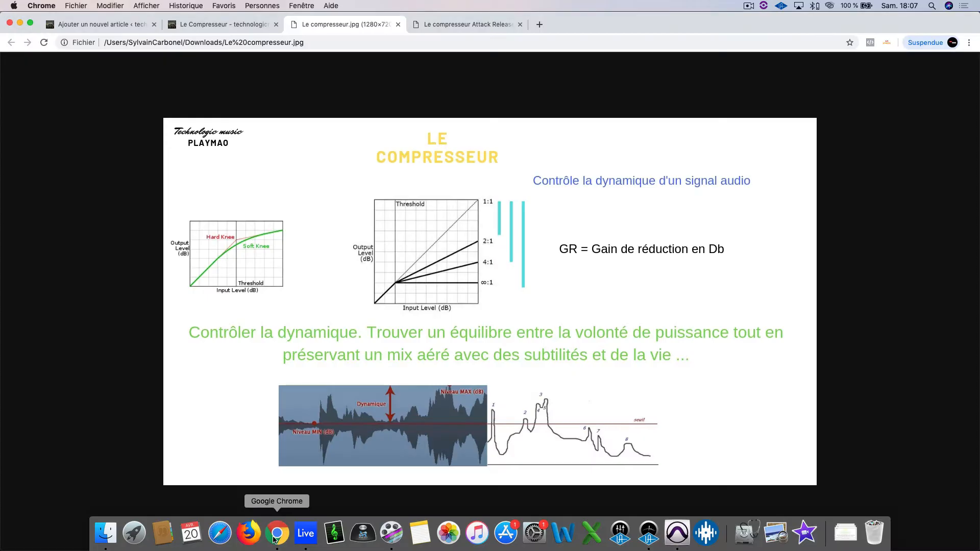
click(539, 24)
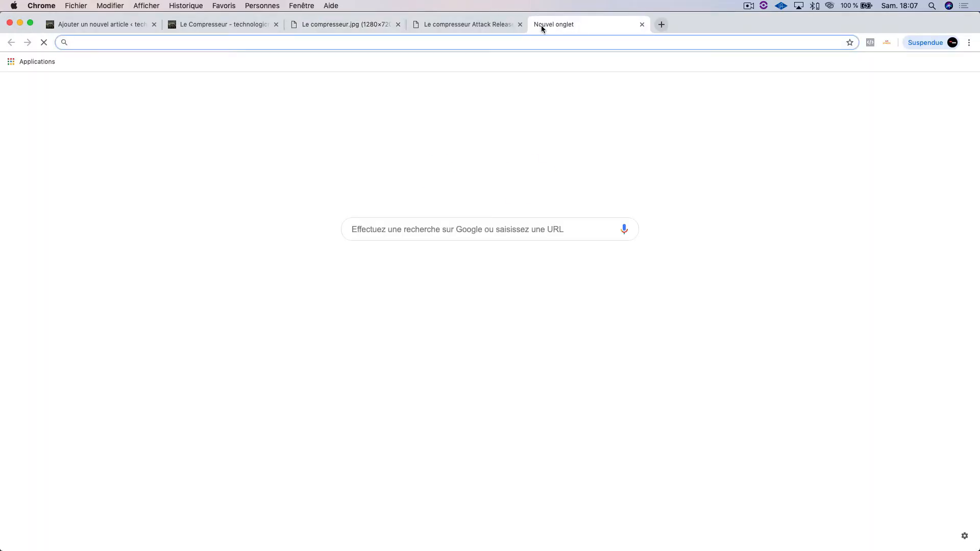
text(play)
key(Return)
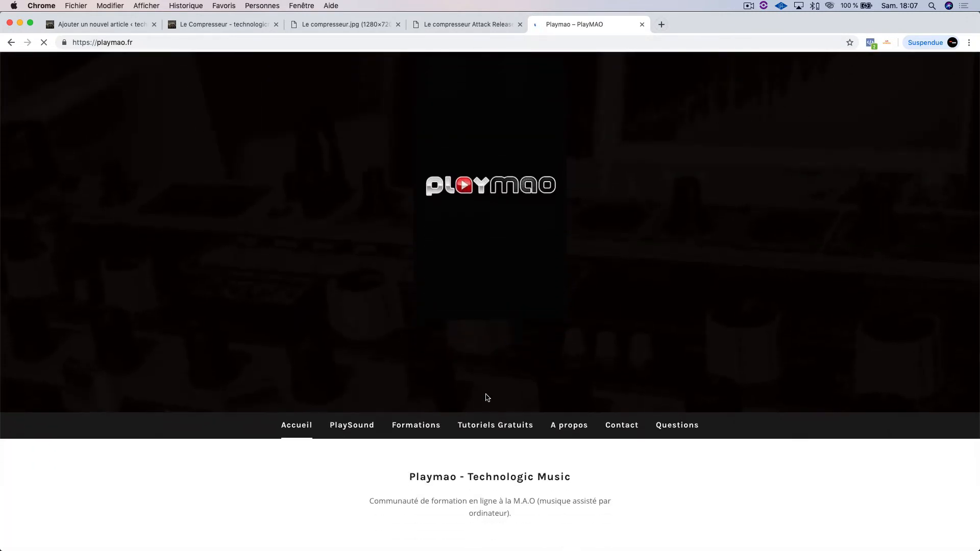
Step: Open the Formations page of the PlayMAO site and look through the courses offered
scroll(460, 383, down, 3)
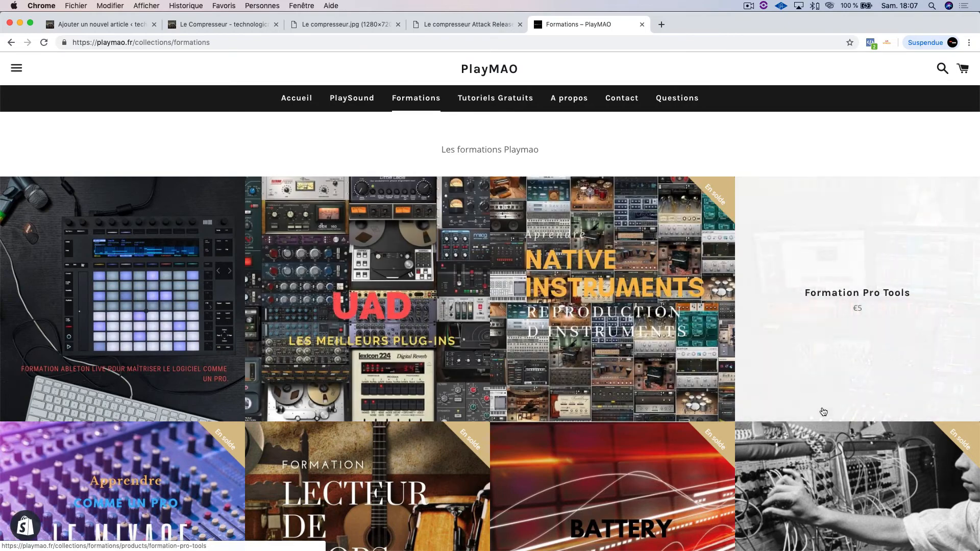
scroll(797, 510, down, 7)
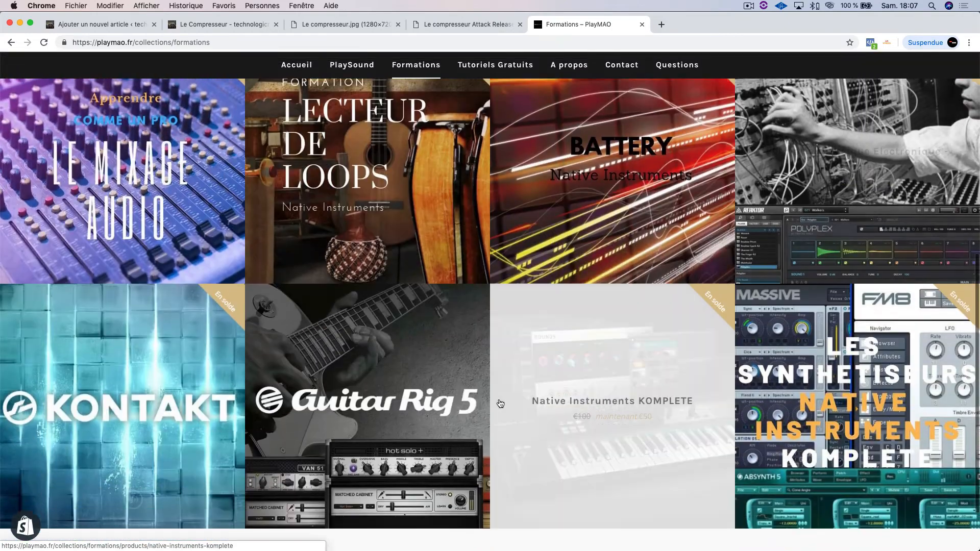
scroll(500, 404, down, 1)
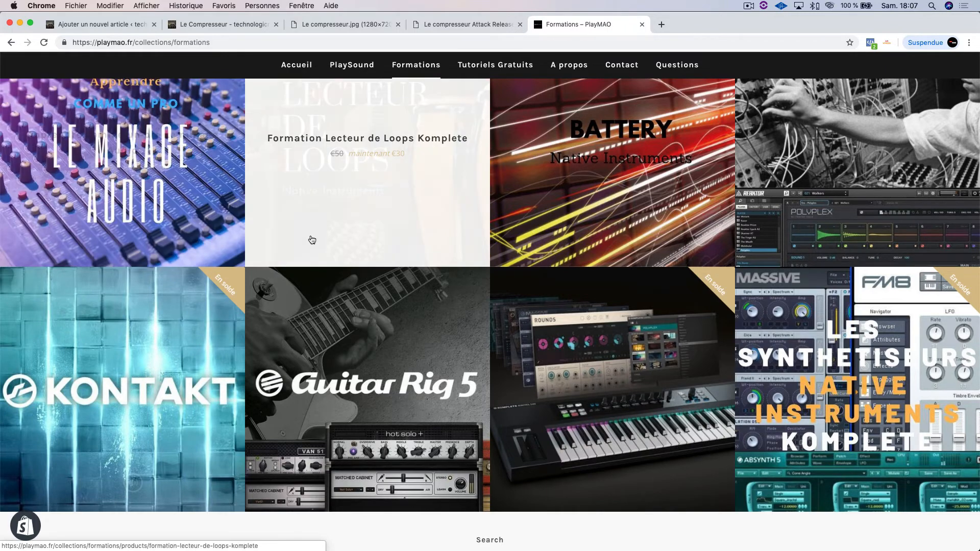
scroll(615, 240, up, 4)
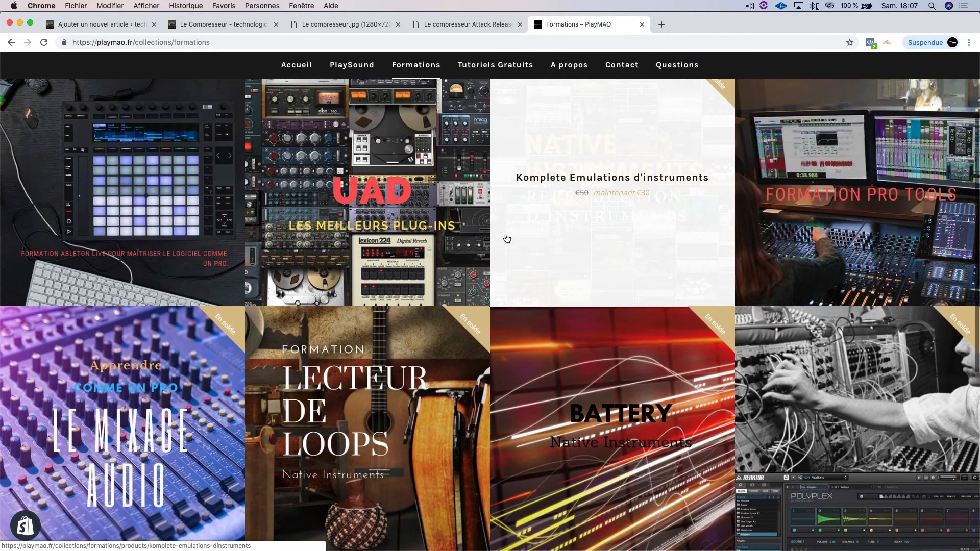
scroll(502, 240, up, 1)
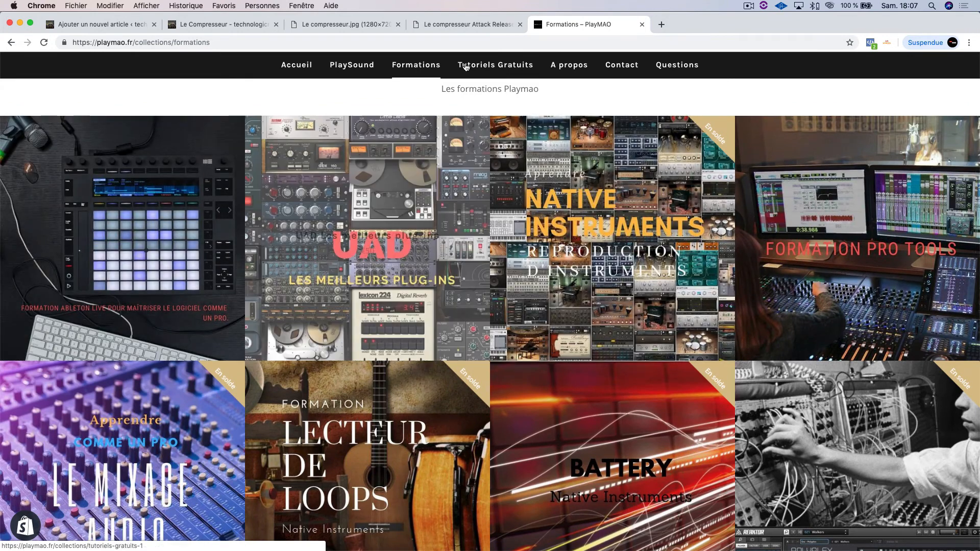
Step: Look through the Le Compresseur article preview, covering its settings, diagrams, SIDECHAIN and LA BASSE sections
click(215, 29)
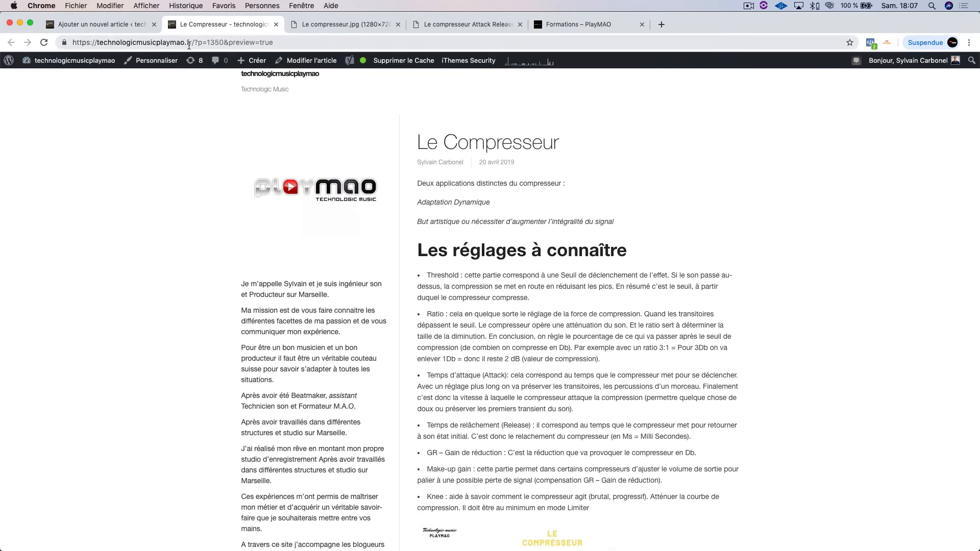
scroll(481, 377, down, 3)
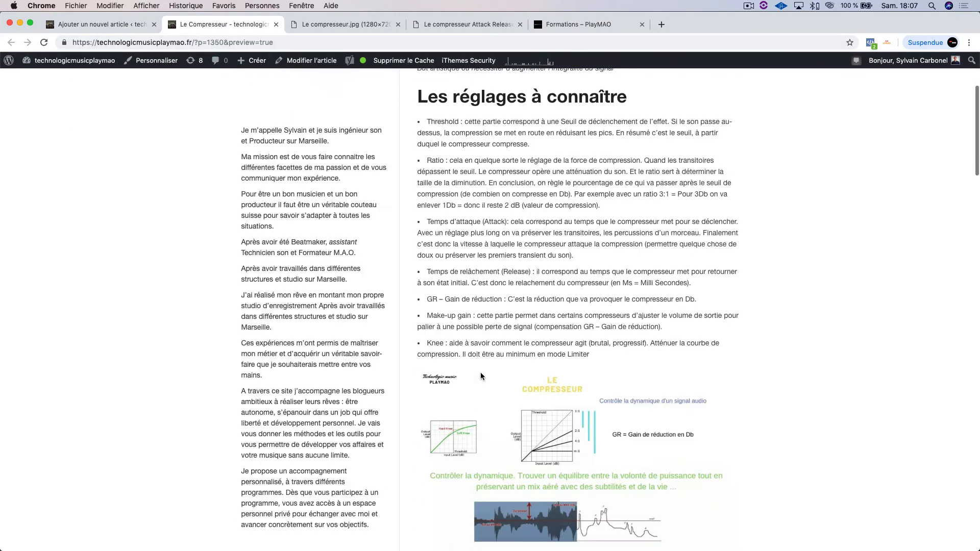
scroll(481, 376, down, 15)
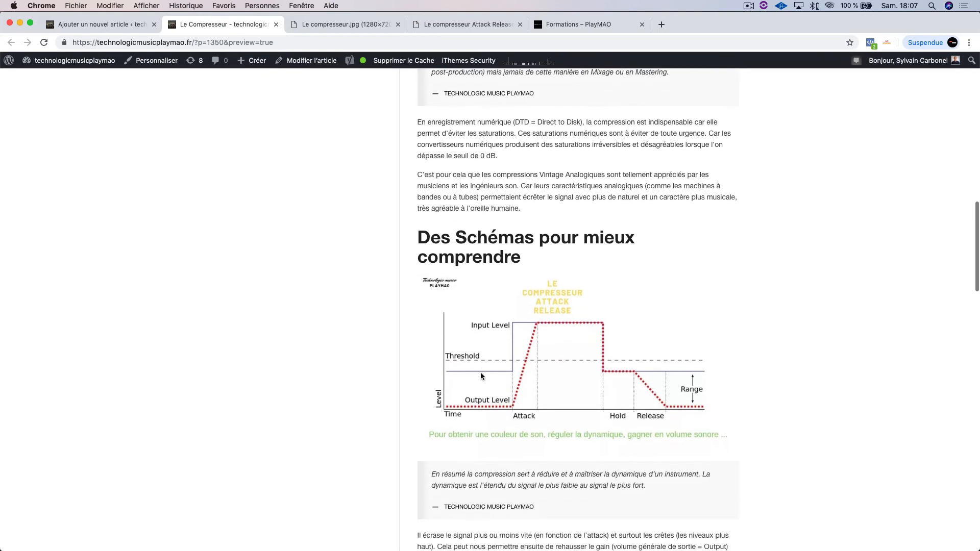
scroll(481, 376, down, 14)
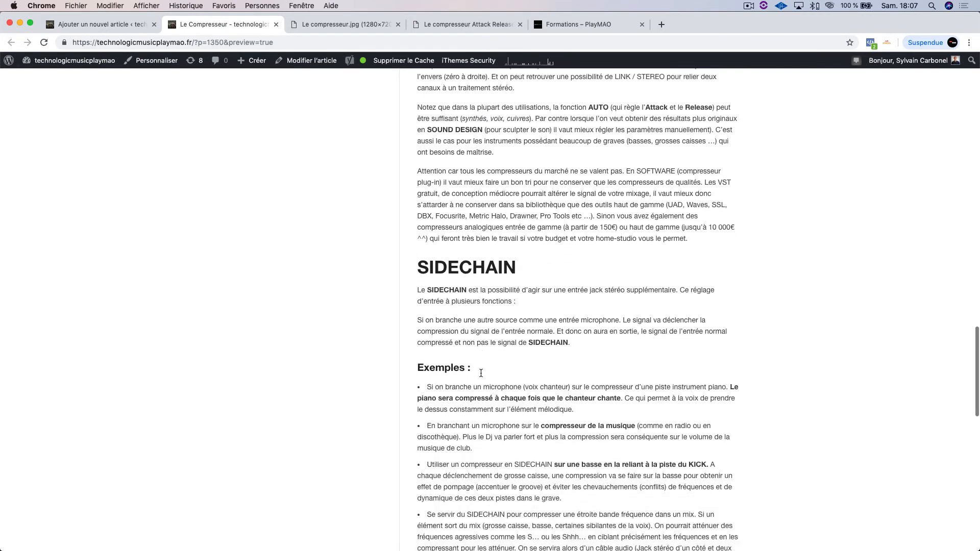
scroll(480, 373, down, 12)
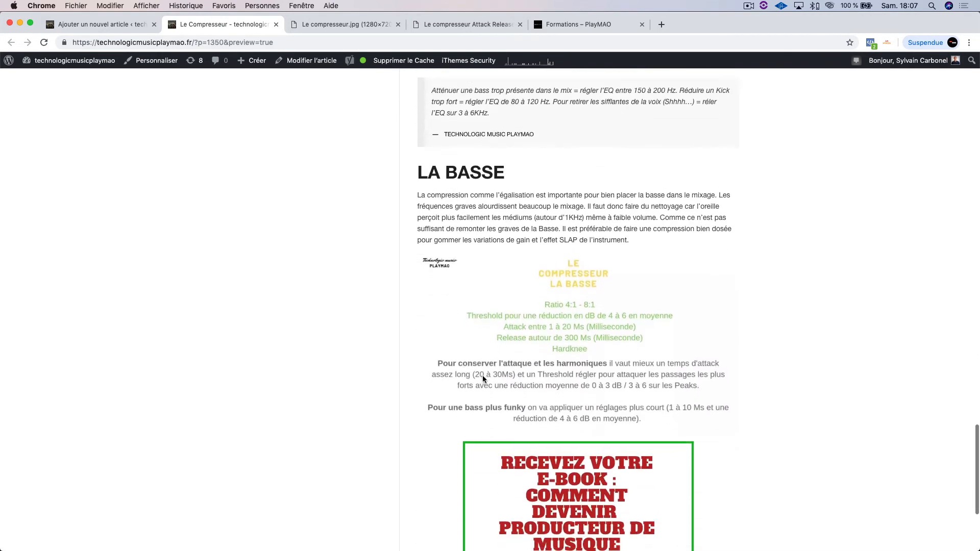
scroll(551, 324, down, 2)
scroll(550, 325, up, 6)
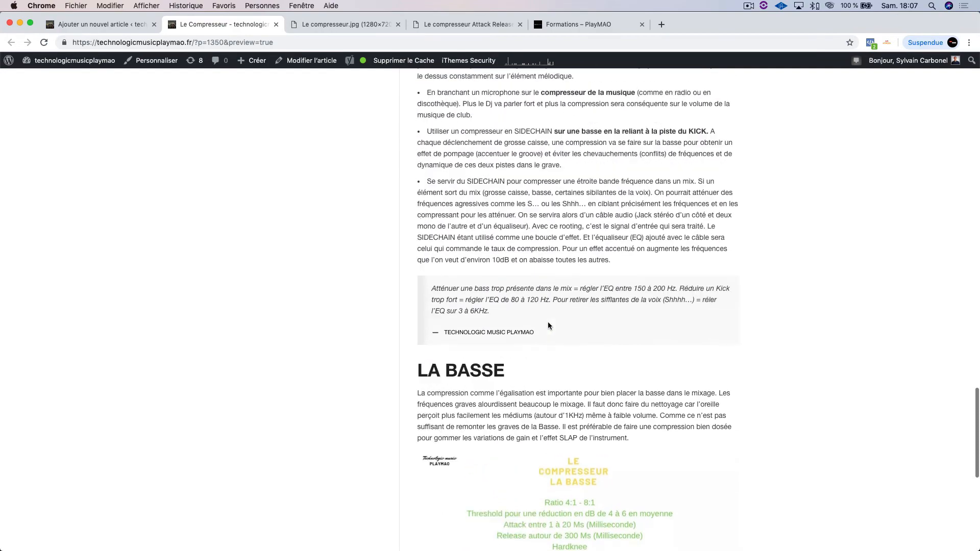
scroll(547, 264, up, 16)
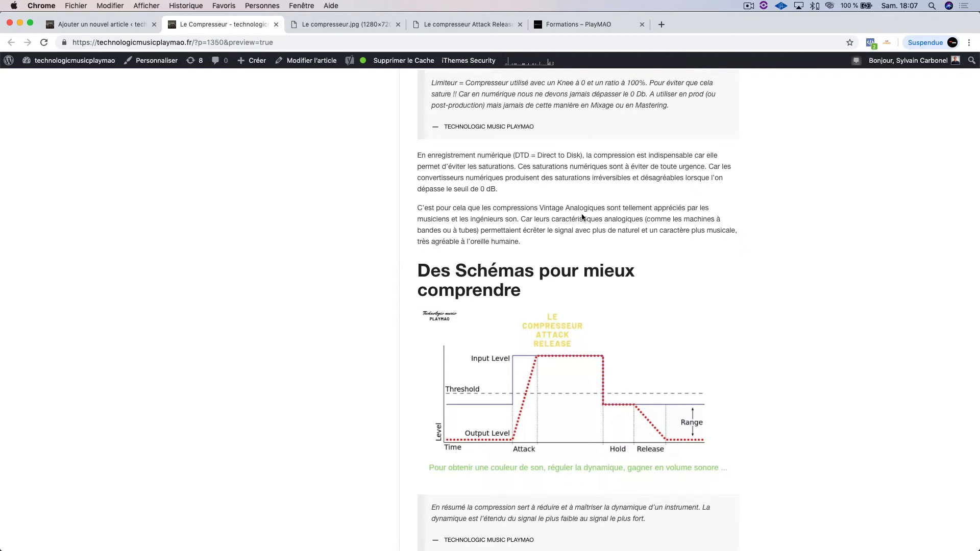
Step: Switch to Ableton Live and select the audio clip on the 4 Audio track
mouse_move(531, 545)
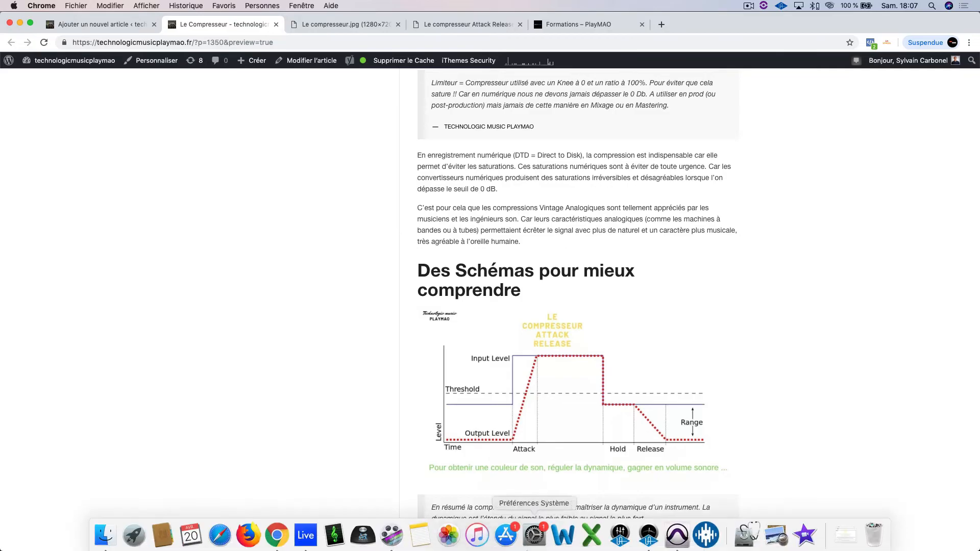
click(305, 544)
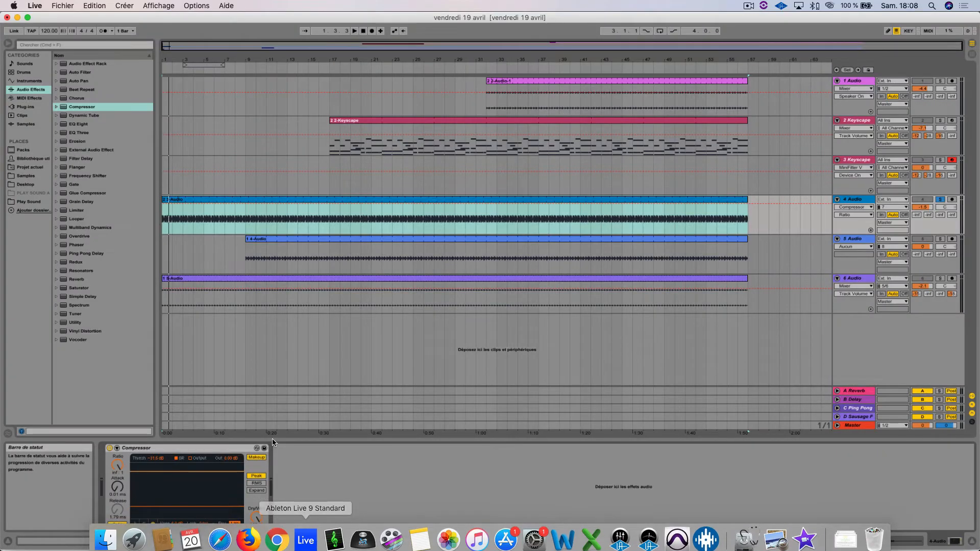
click(850, 200)
click(645, 199)
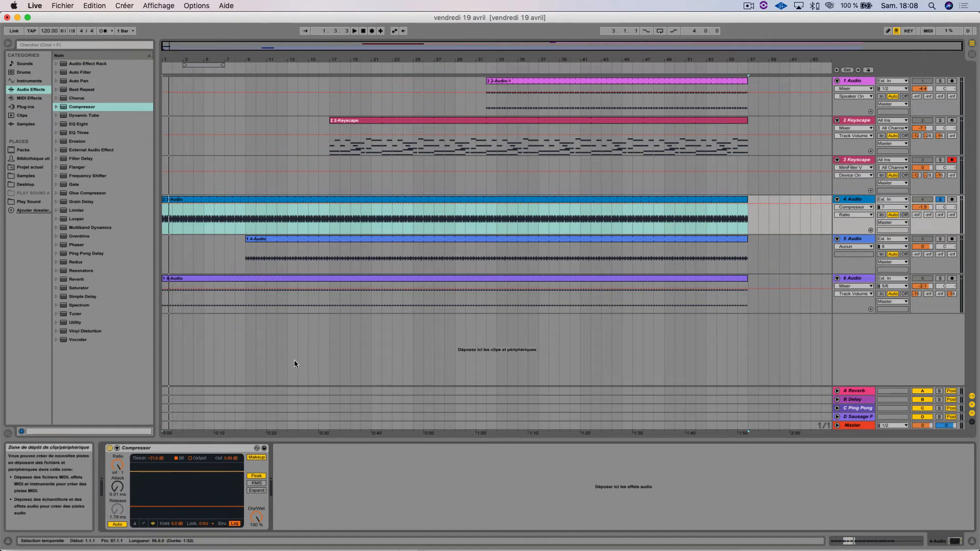
Step: Play the 4 Audio track briefly through its Compressor and stop playback
mouse_move(500, 542)
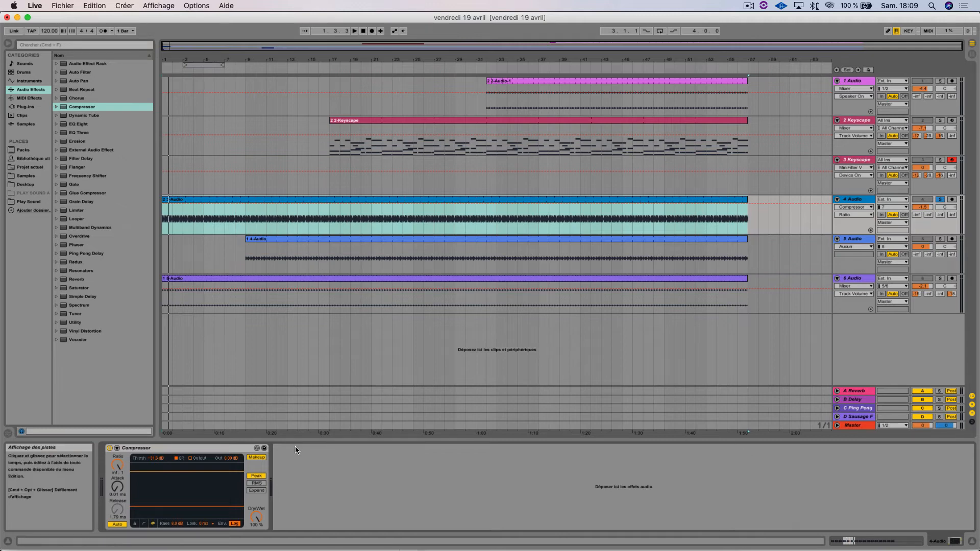
key(space)
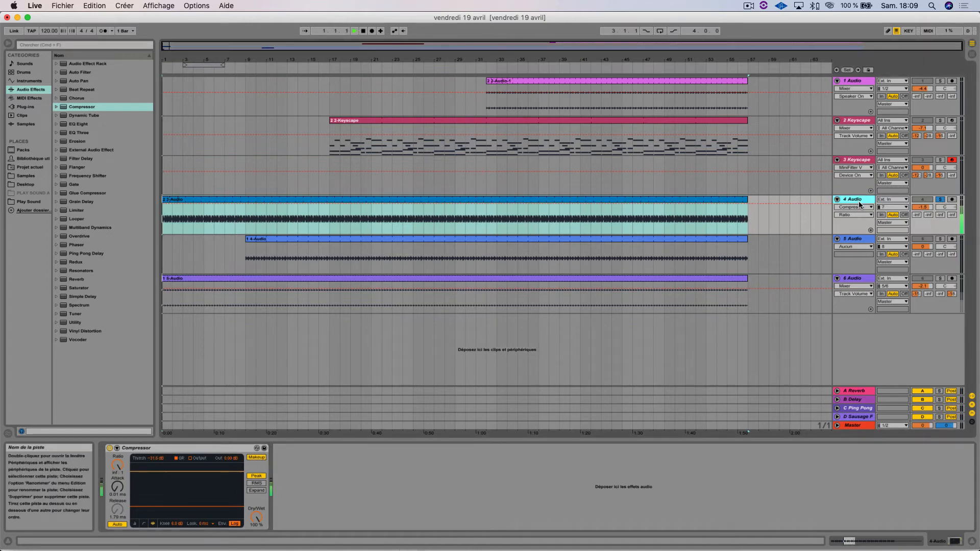
key(space)
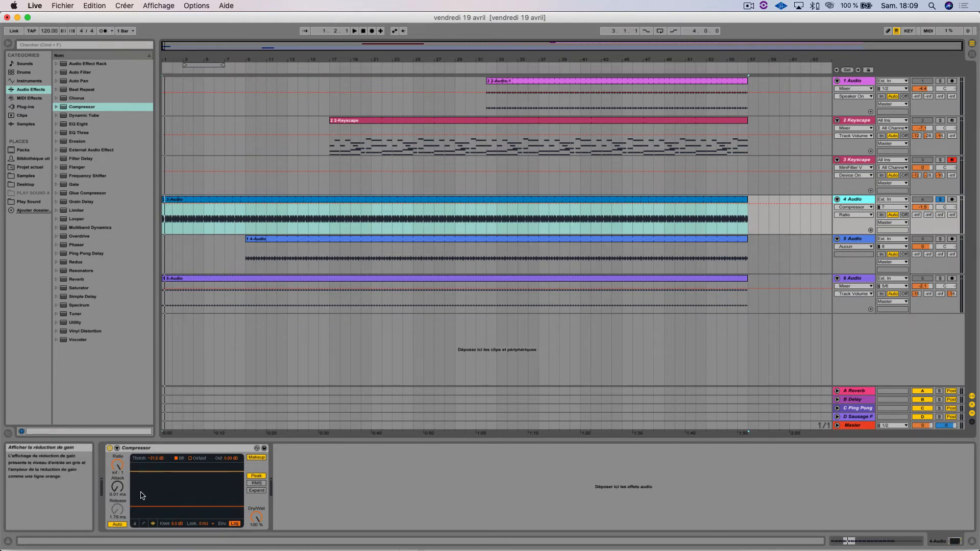
Step: Expand the Compressor's sidechain section on the 4 Audio track and enable Sidechain
click(117, 448)
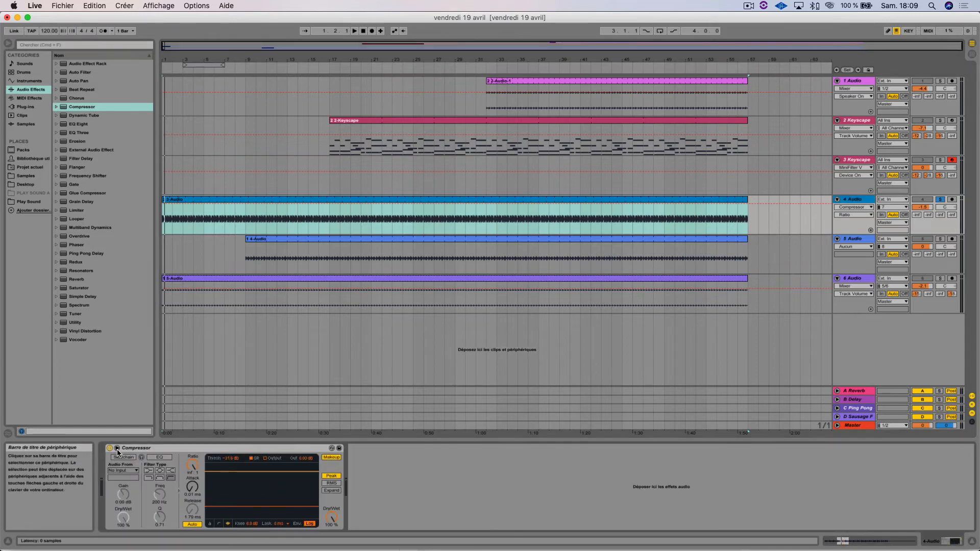
click(117, 449)
click(117, 448)
click(117, 448)
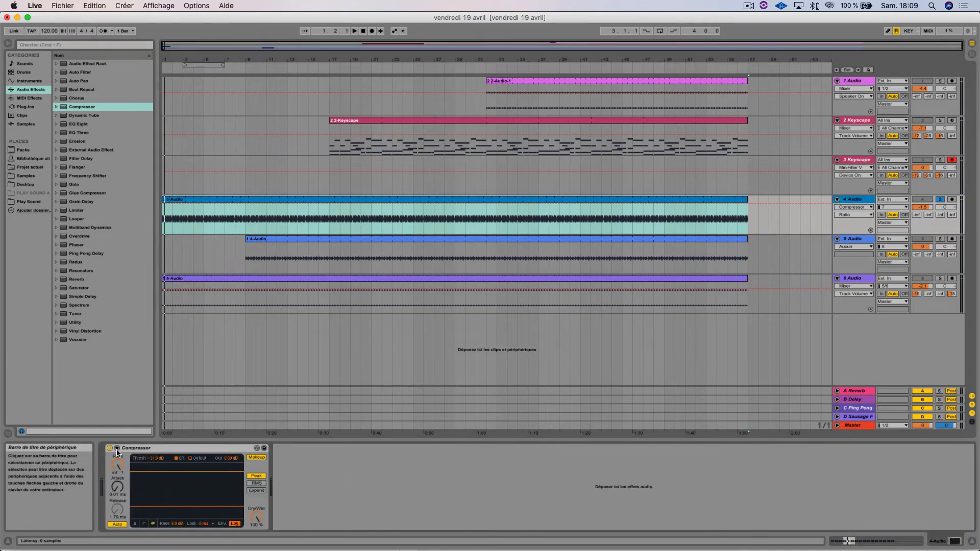
click(117, 449)
click(123, 458)
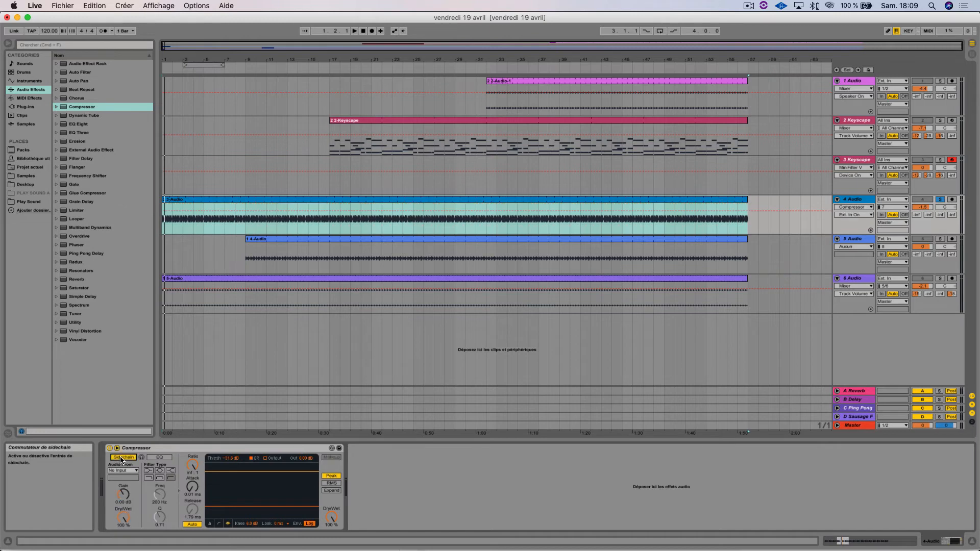
Step: Review the Audio From source choices without picking one, and turn off Sidechain and collapse its section
click(123, 470)
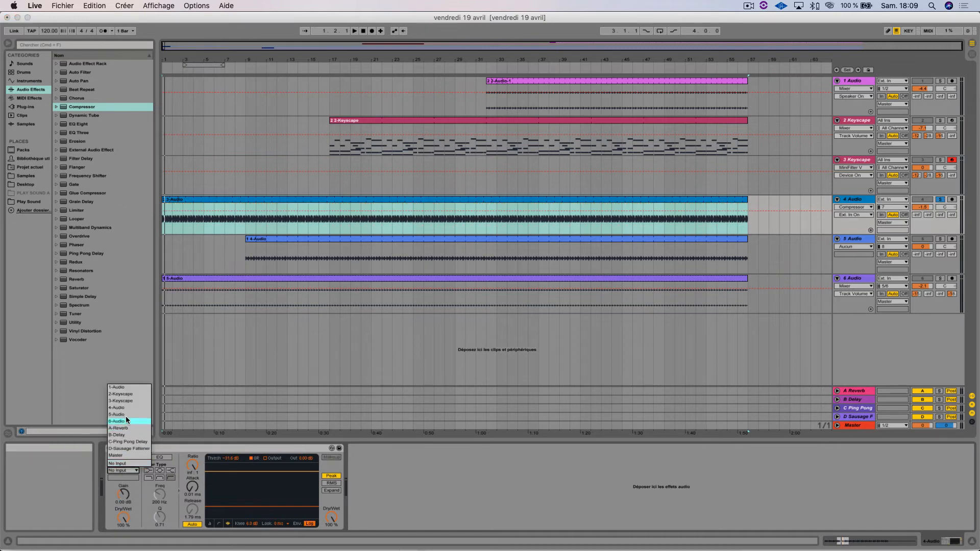
click(140, 497)
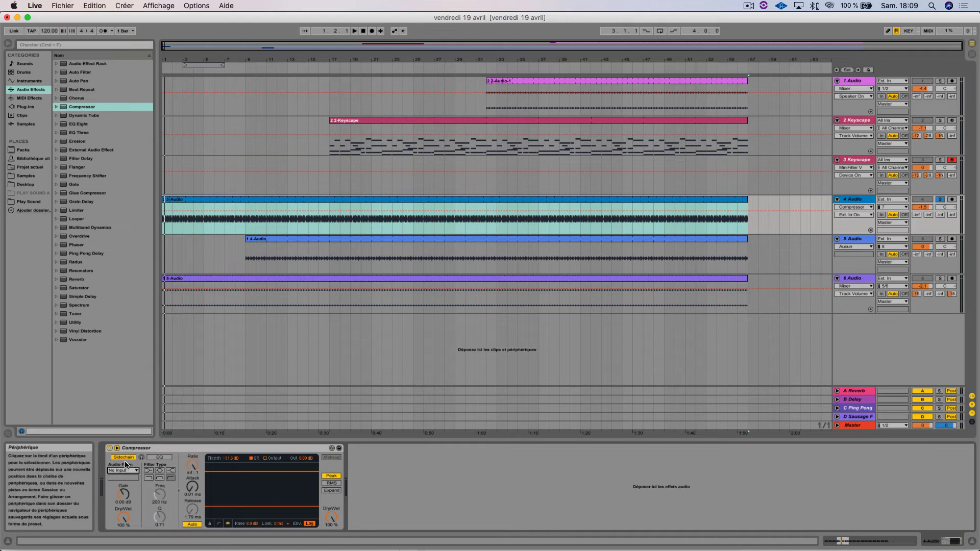
click(158, 458)
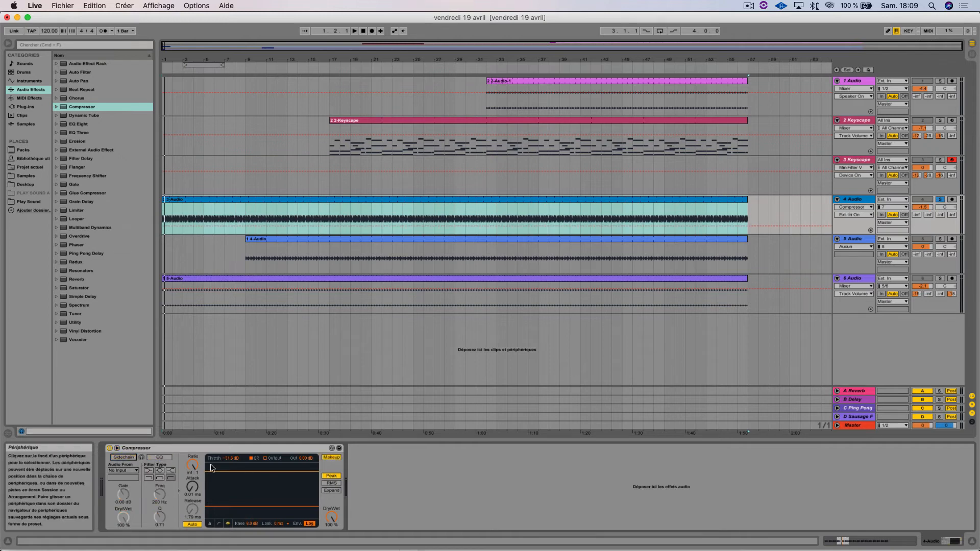
click(117, 449)
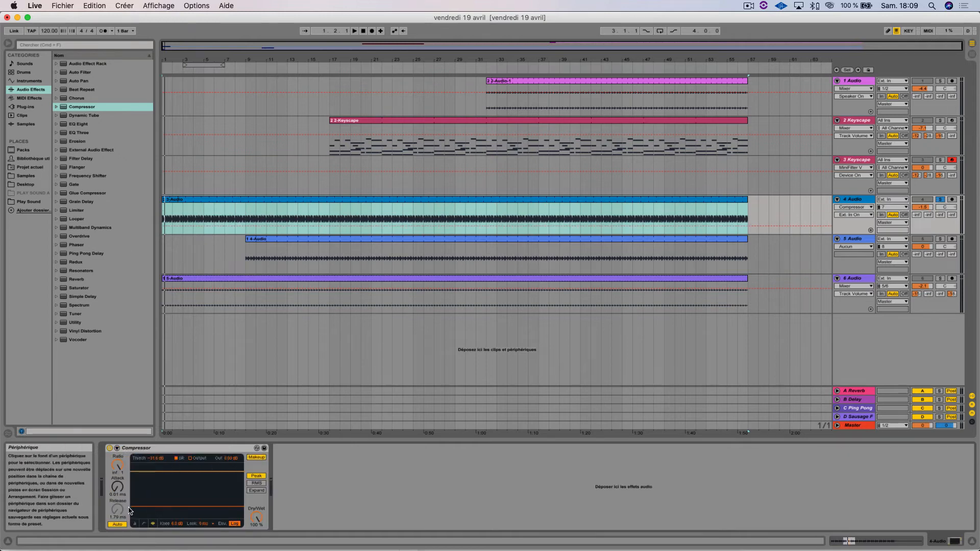
Step: Show the Compressor in its compact meter view and raise its threshold, checking the gain reduction during short playback
click(136, 525)
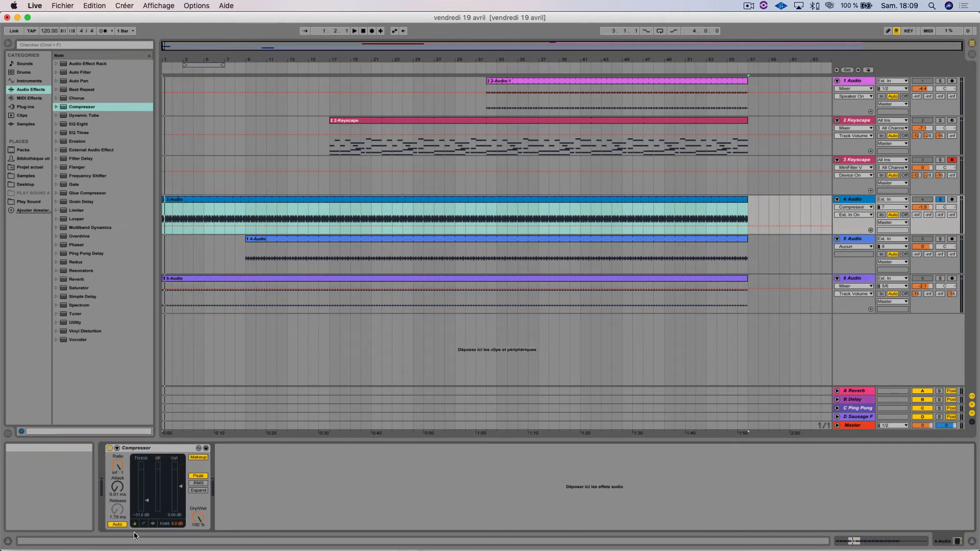
drag(149, 503, 150, 511)
key(space)
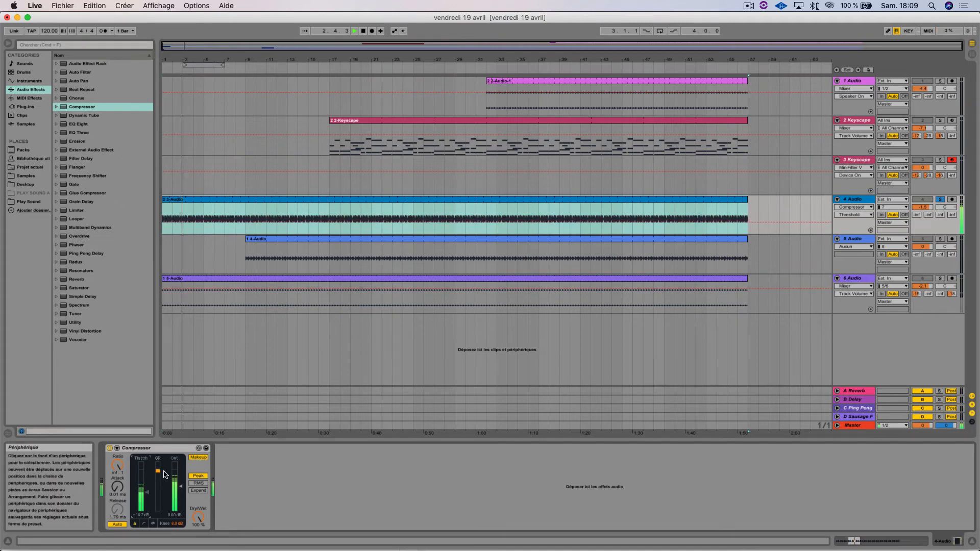
key(space)
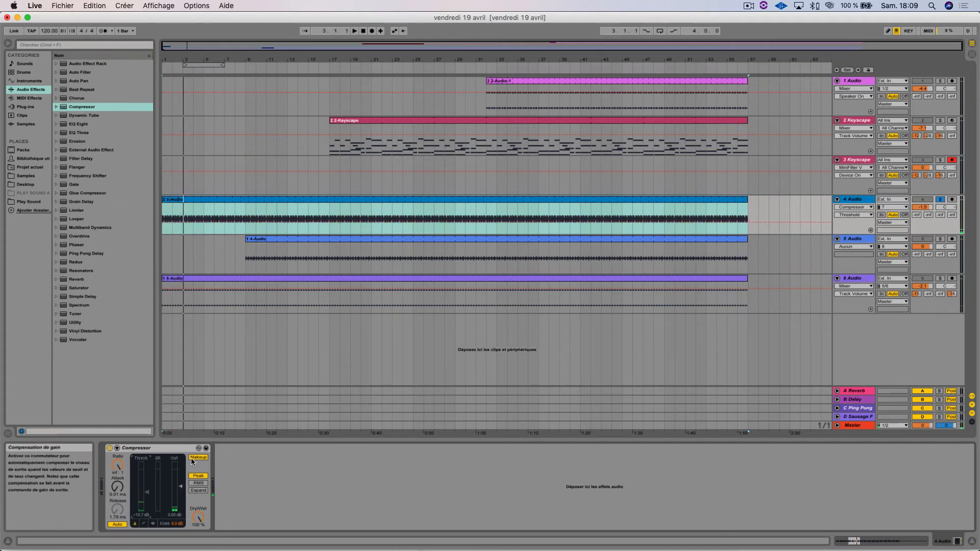
Step: Compare the 4 Audio track's playback with the Compressor's Makeup turned off and back on
click(198, 458)
key(space)
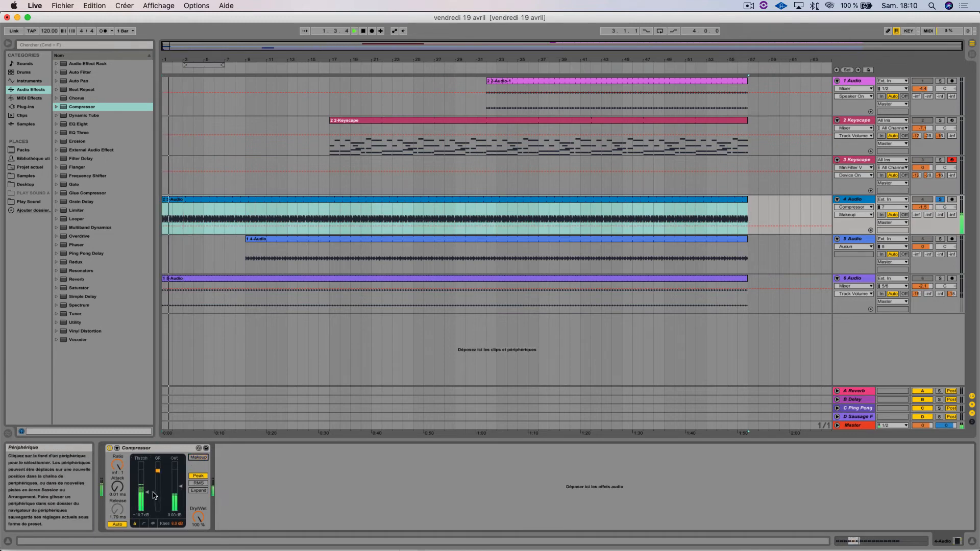
click(197, 457)
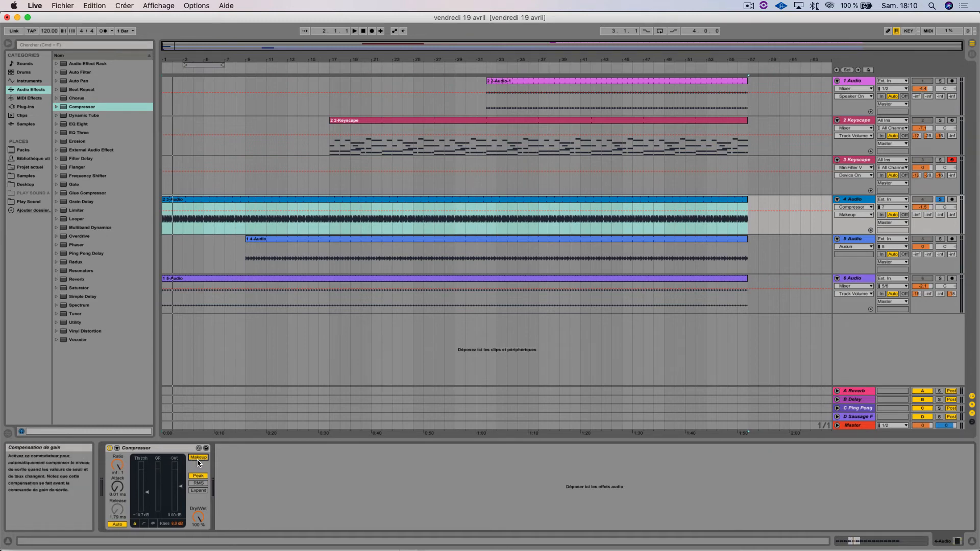
key(space)
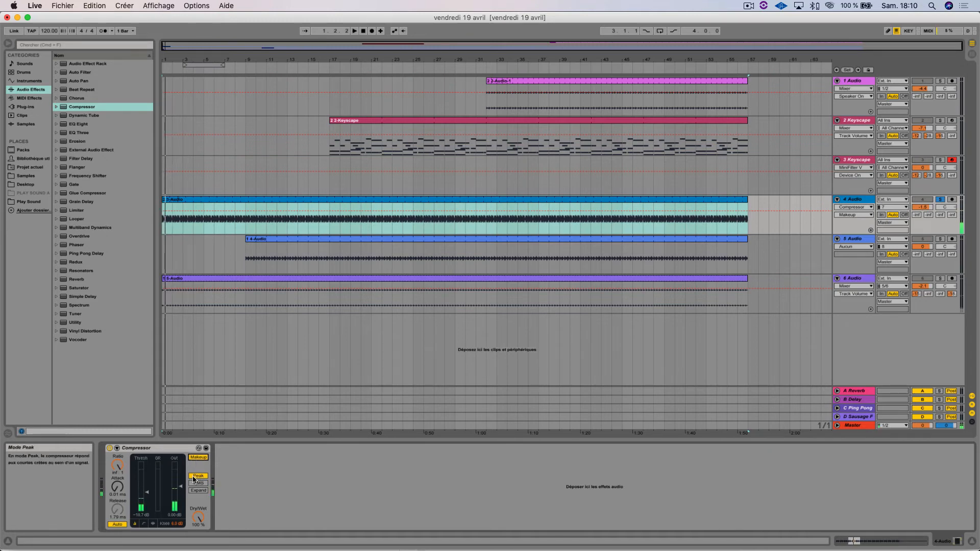
Step: Switch the Compressor's detection mode from Peak to RMS and play the track briefly to watch the meters
click(198, 477)
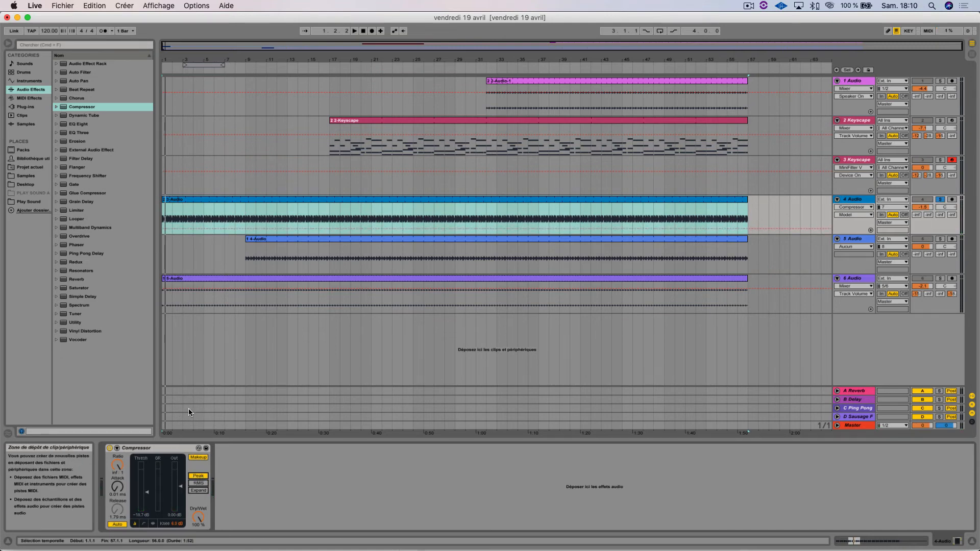
click(199, 483)
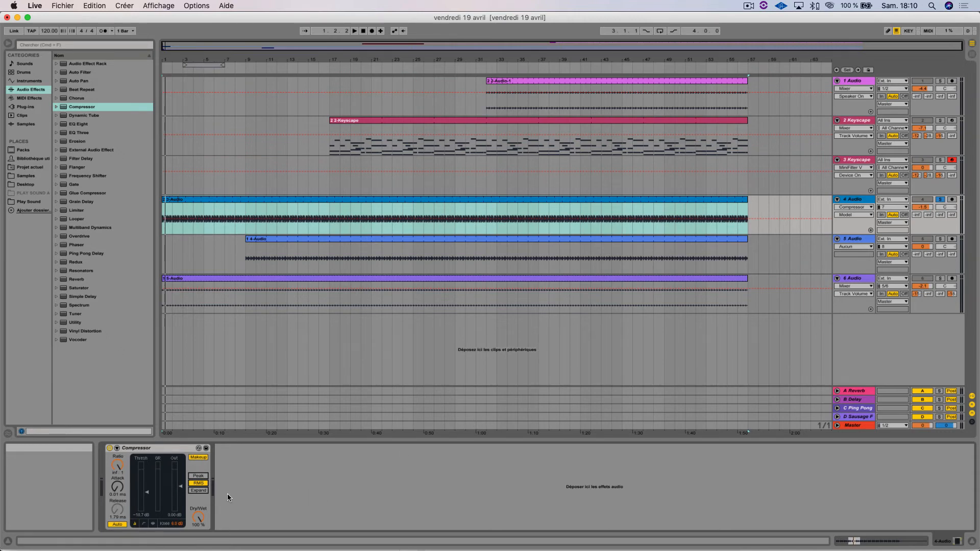
key(space)
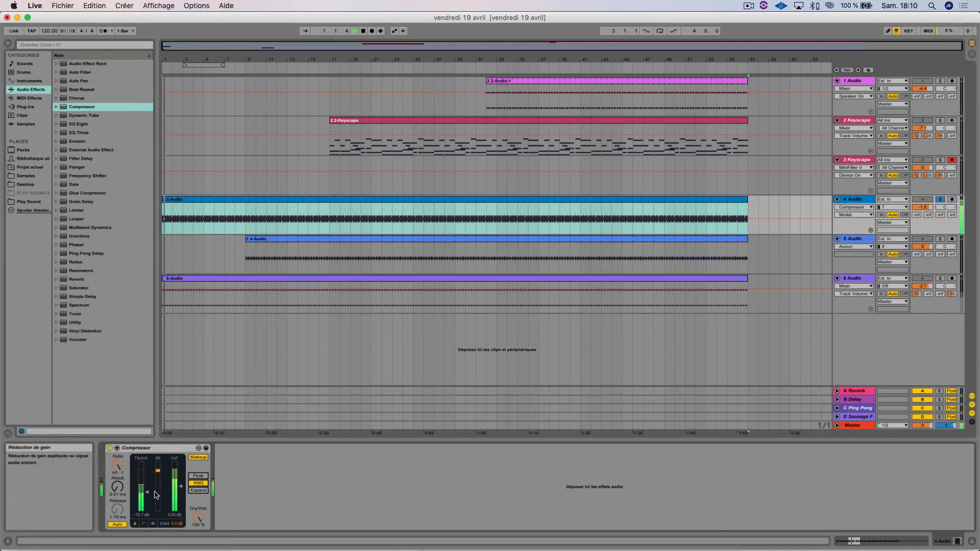
key(space)
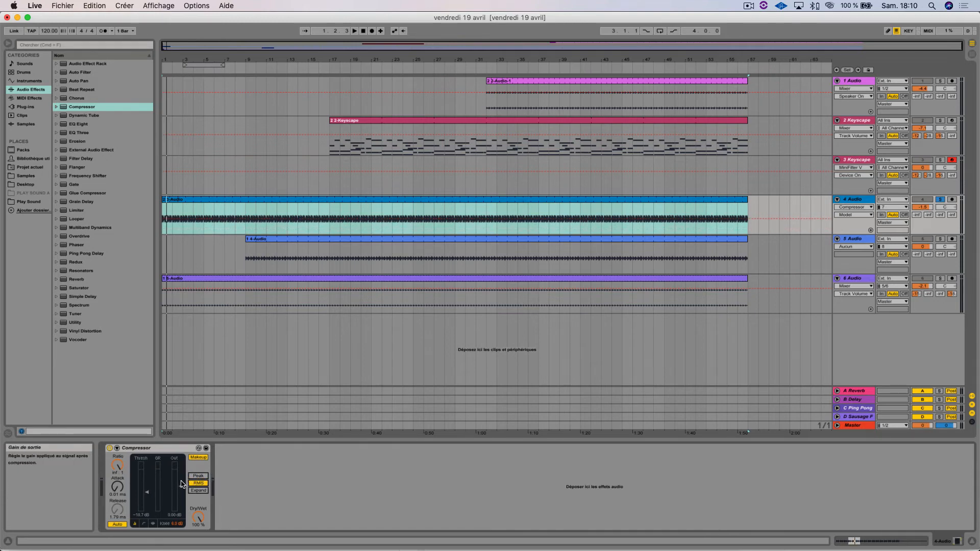
Step: Lower the Compressor's ratio to about 1.94:1 while playing the track from the start
drag(117, 466, 117, 479)
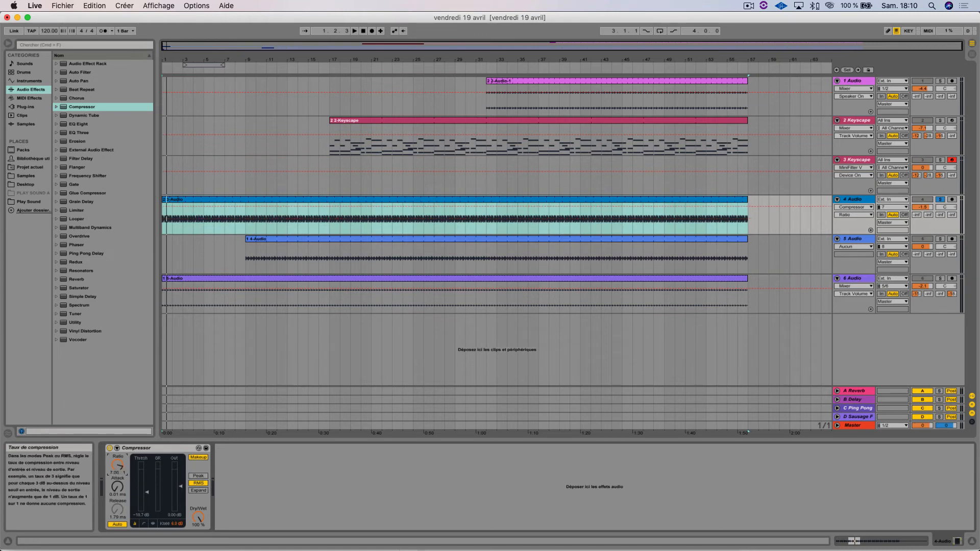
key(space)
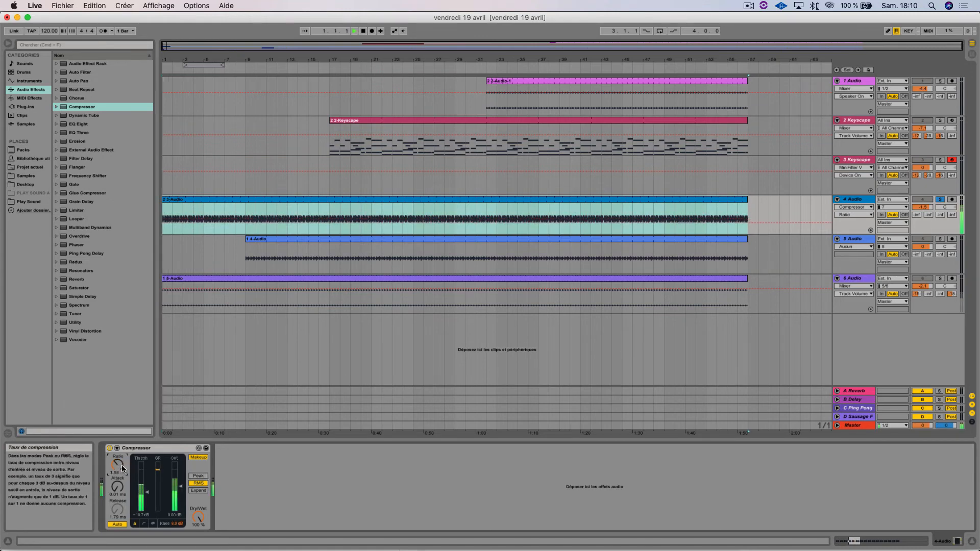
drag(121, 467, 121, 461)
Step: Try a very long attack time on the Compressor during playback and return it to 0.01 ms
click(118, 487)
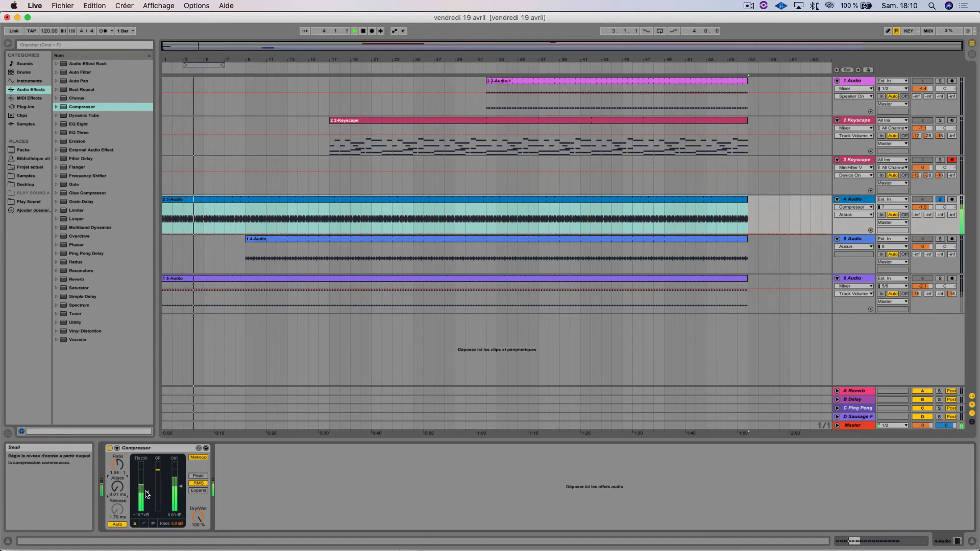
drag(117, 488, 118, 437)
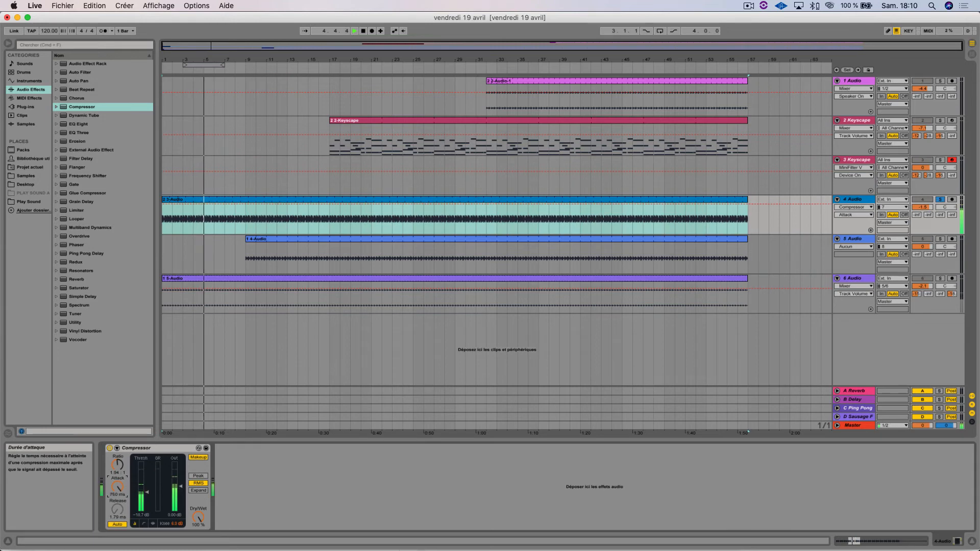
drag(118, 487, 118, 539)
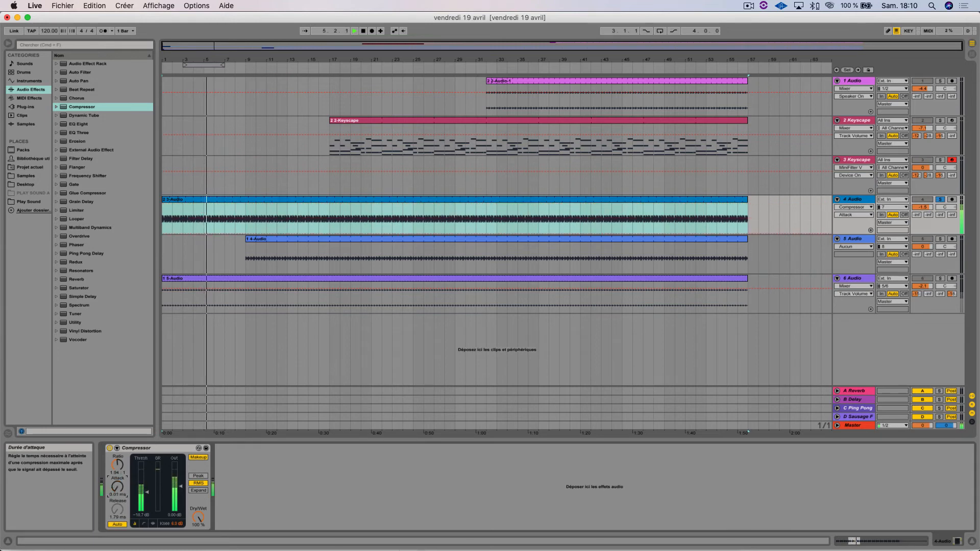
Step: Turn off automatic release and set the release to about 2.90 ms, and test the Dry/Wet mix, returning it to 100 %
click(117, 525)
drag(117, 509, 117, 506)
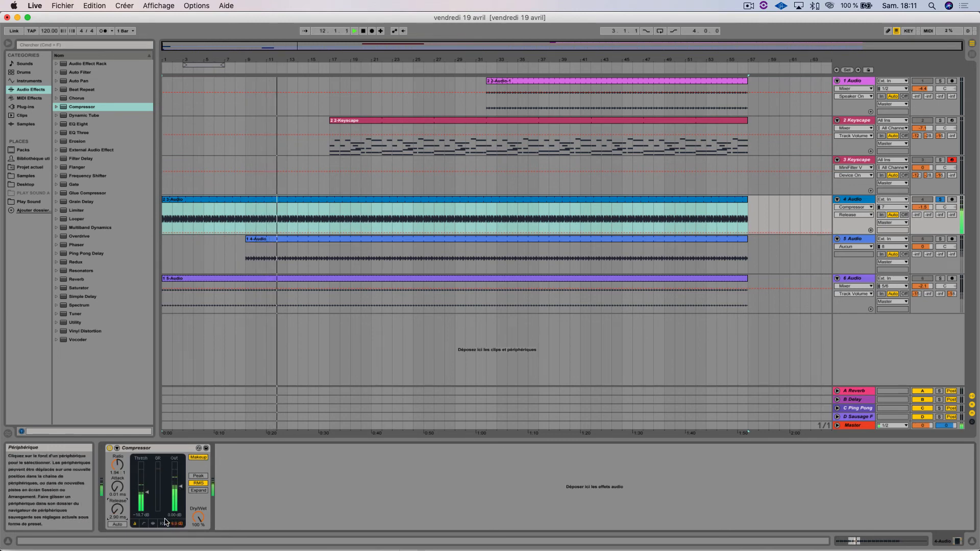
drag(198, 518, 198, 467)
drag(198, 518, 198, 528)
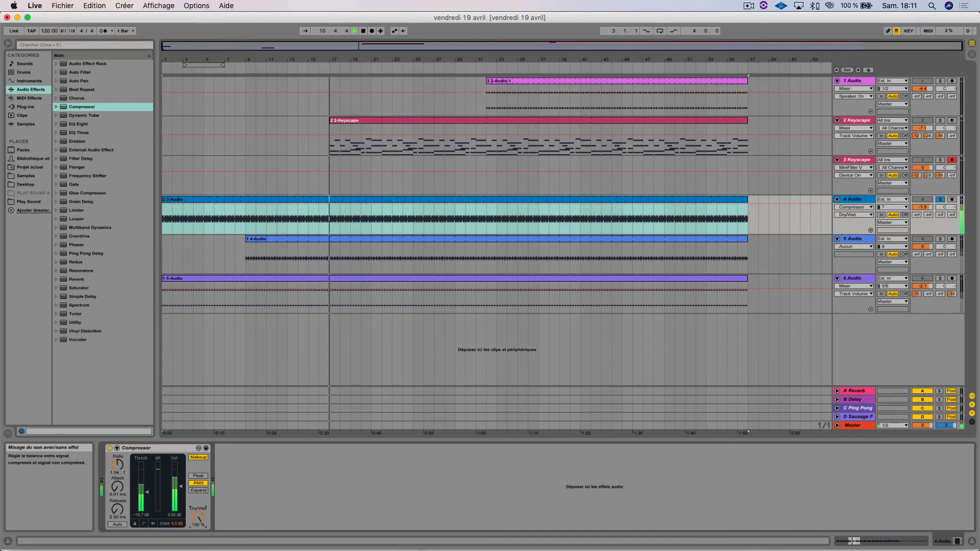
Step: Show the Compressor's transfer curve and, during playback, set the threshold to about -21.5 dB and the ratio to about 5.48:1
click(143, 524)
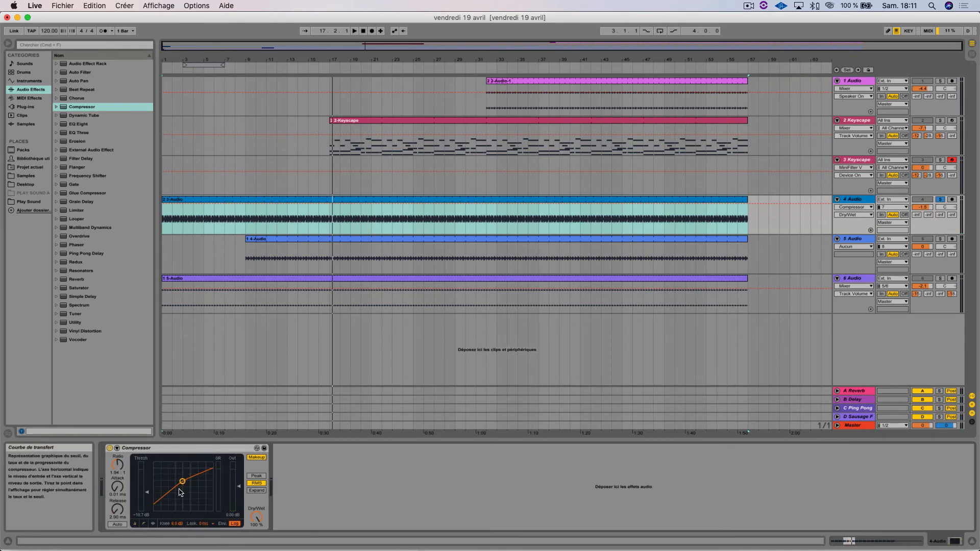
key(space)
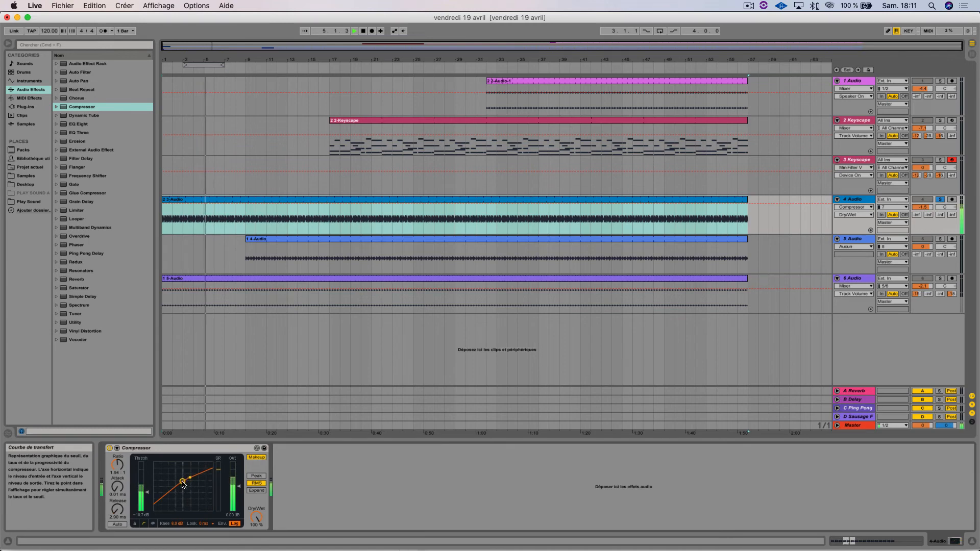
drag(182, 482, 179, 487)
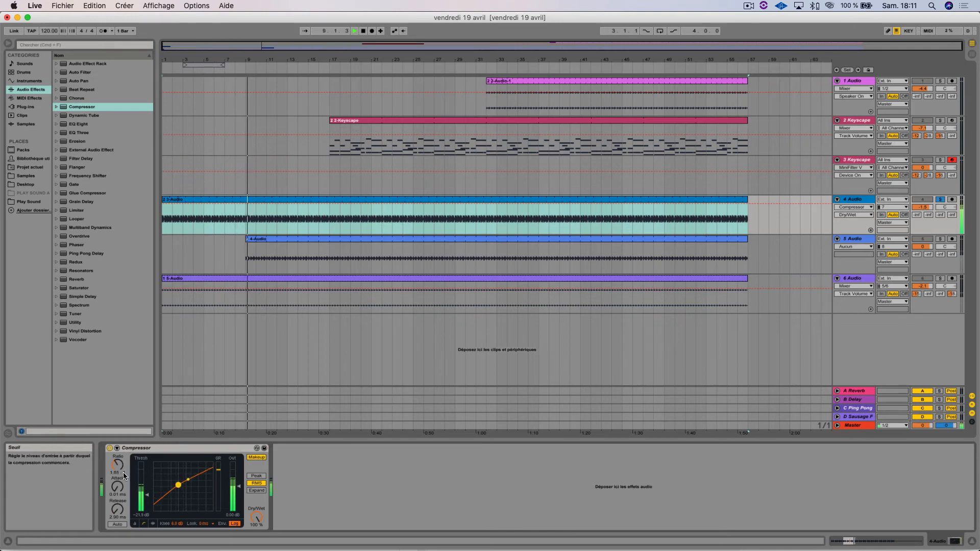
drag(118, 464, 118, 442)
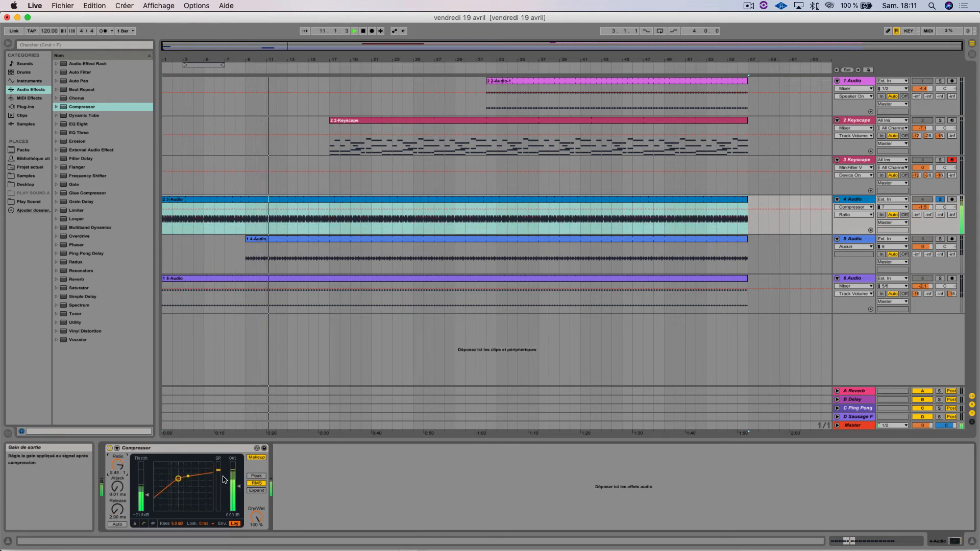
Step: Turn Makeup off during playback, test the attack control while keeping it at 0.01 ms, and turn Makeup back on
click(253, 458)
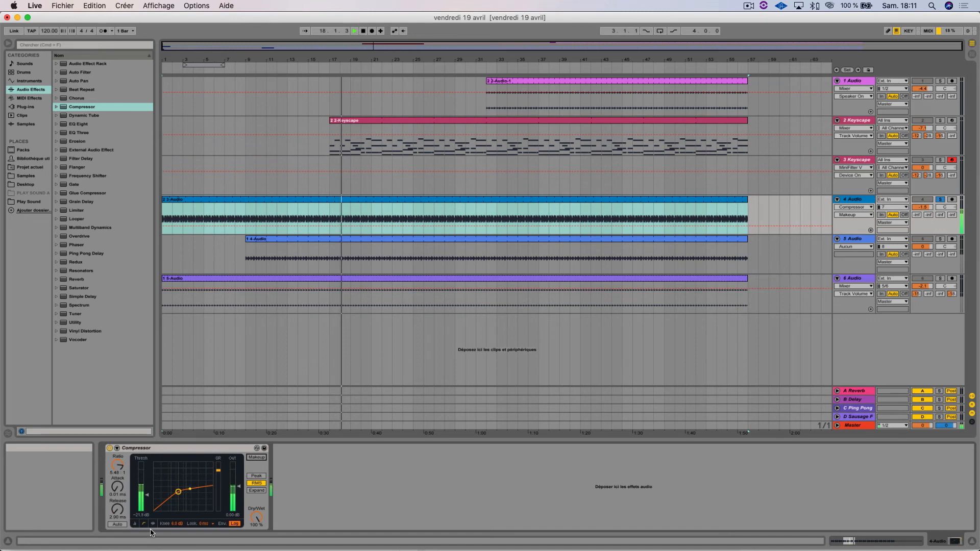
click(118, 486)
mouse_move(118, 486)
mouse_down()
mouse_move(117, 477)
mouse_move(118, 485)
mouse_up()
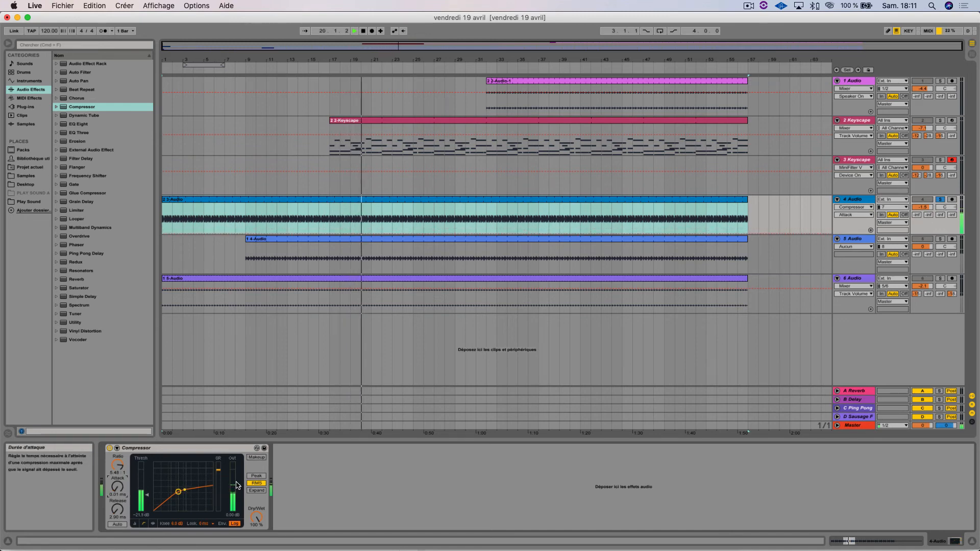
click(256, 458)
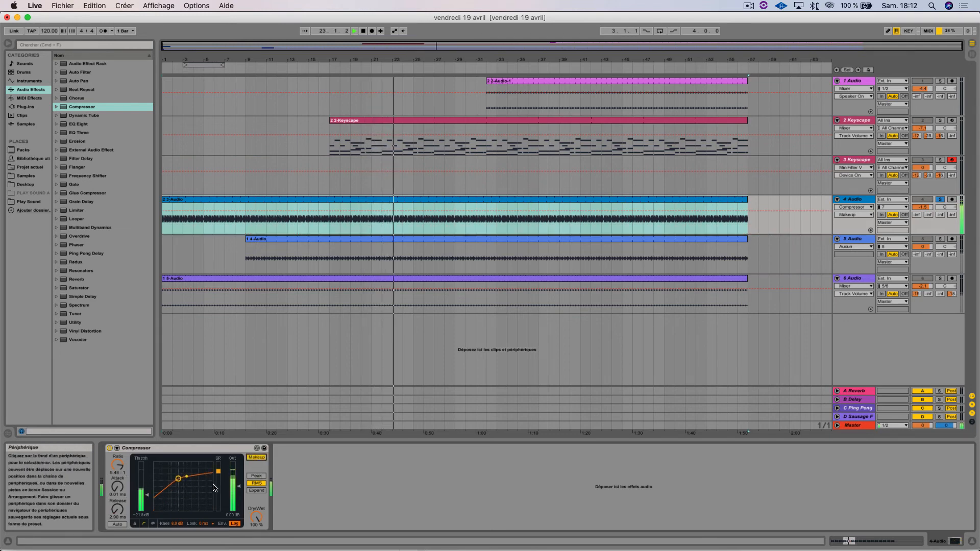
Step: Compare Peak and RMS modes and Makeup off and on, ending in Peak with a ratio of about 2.37:1, and replay the track
click(256, 475)
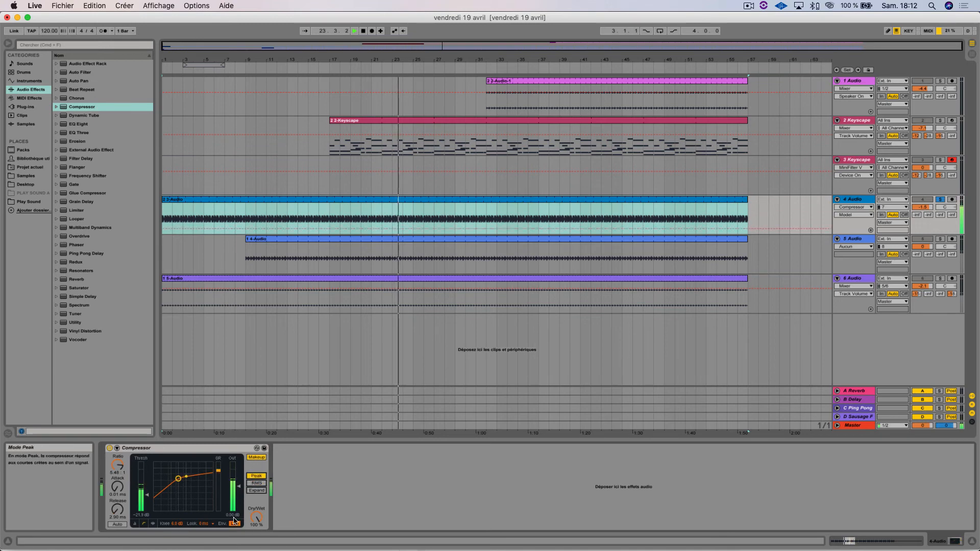
click(256, 483)
click(256, 458)
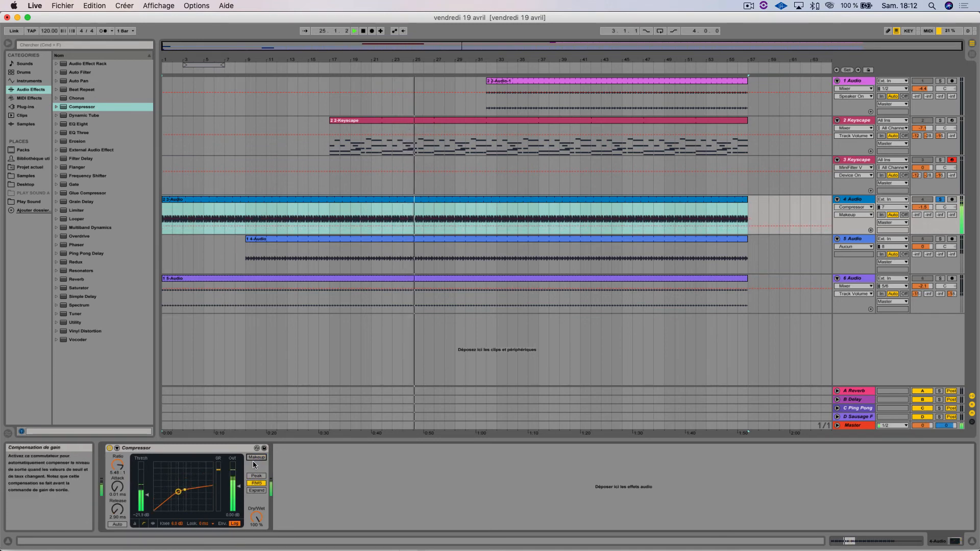
click(256, 457)
click(256, 475)
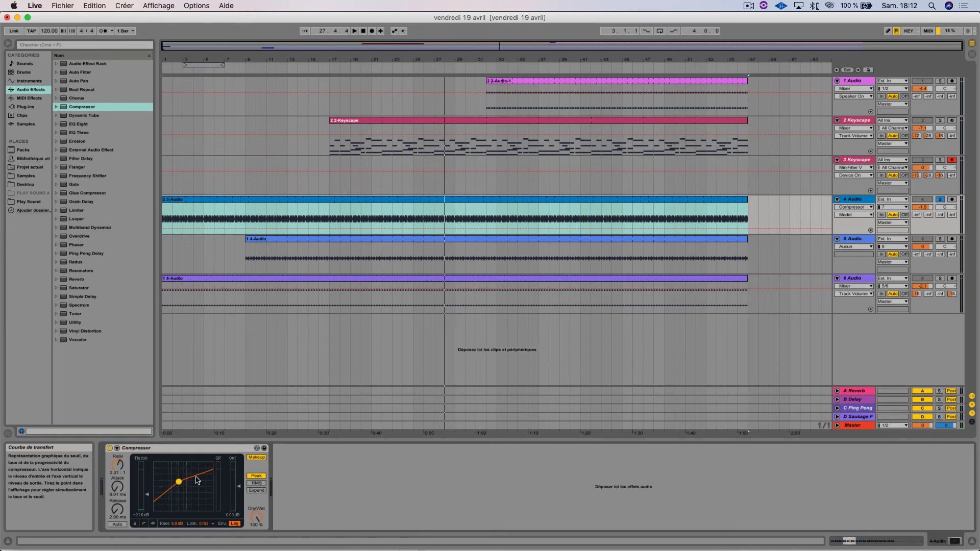
key(space)
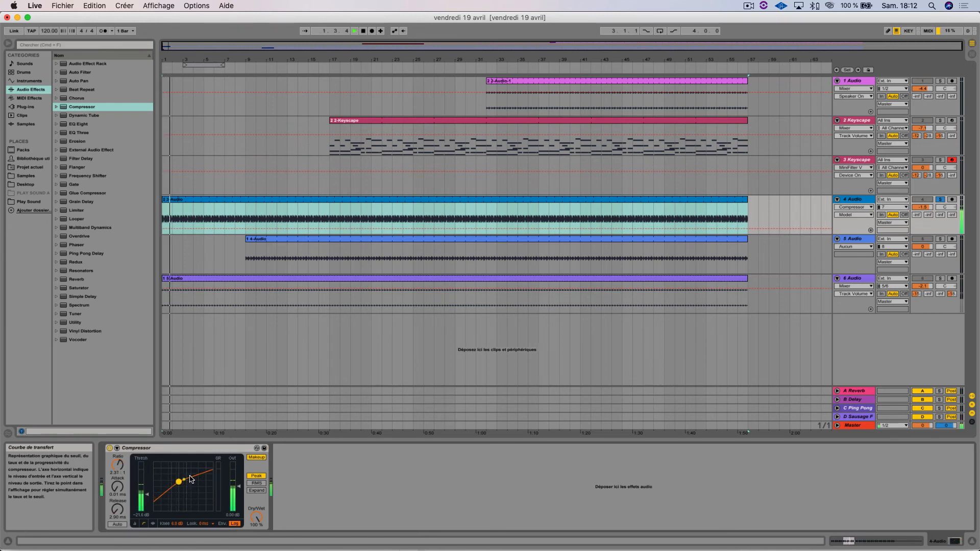
Step: Show the Compressor's gain reduction display and, during playback, set the threshold to about -15 dB and vary the ratio
click(153, 523)
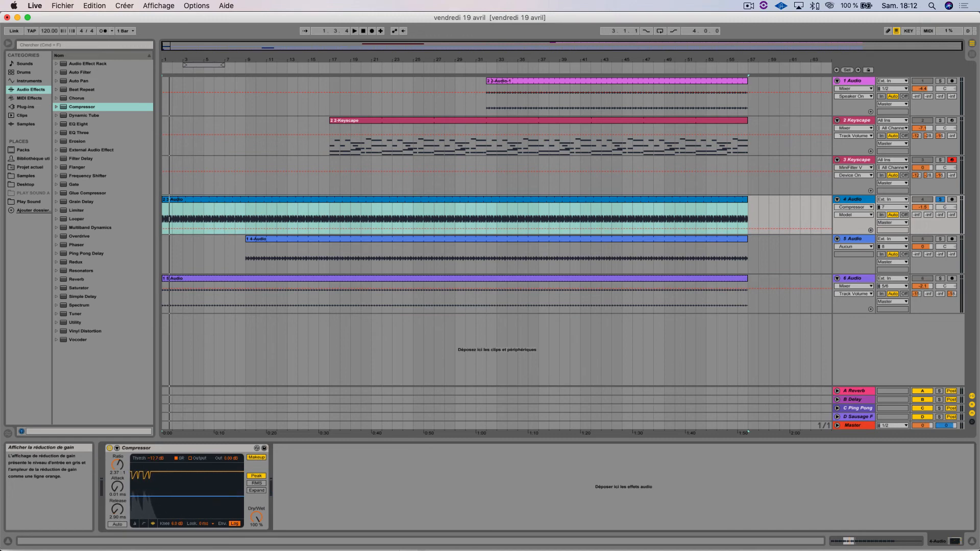
key(space)
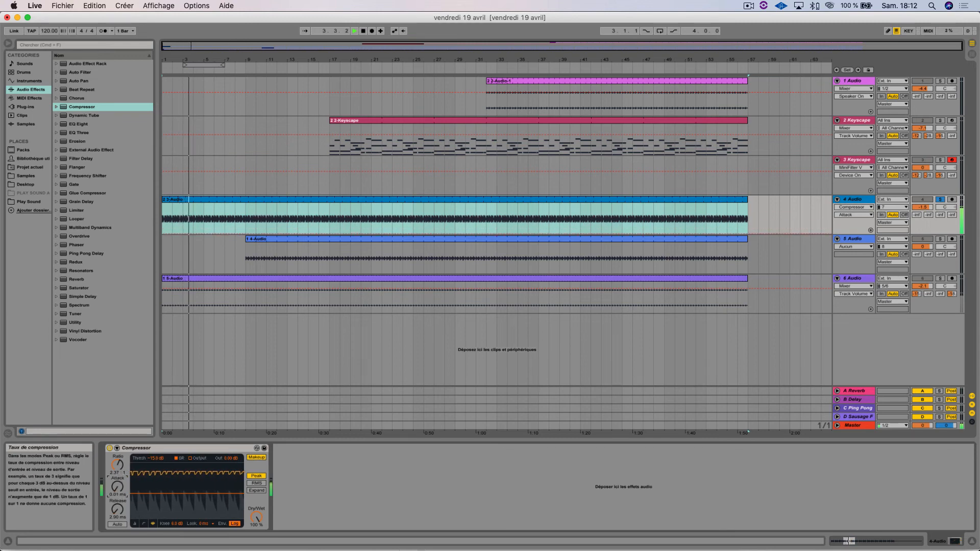
drag(117, 464, 118, 433)
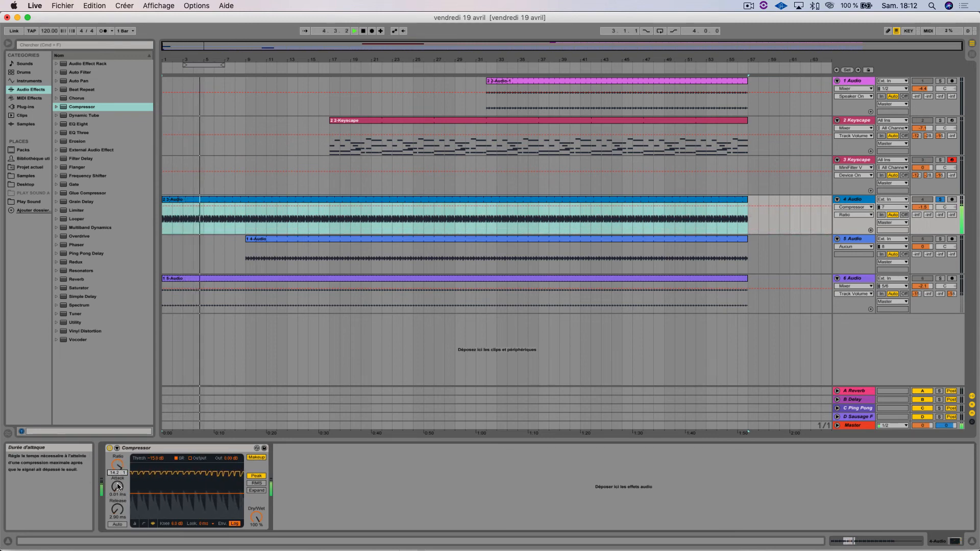
drag(120, 476, 121, 449)
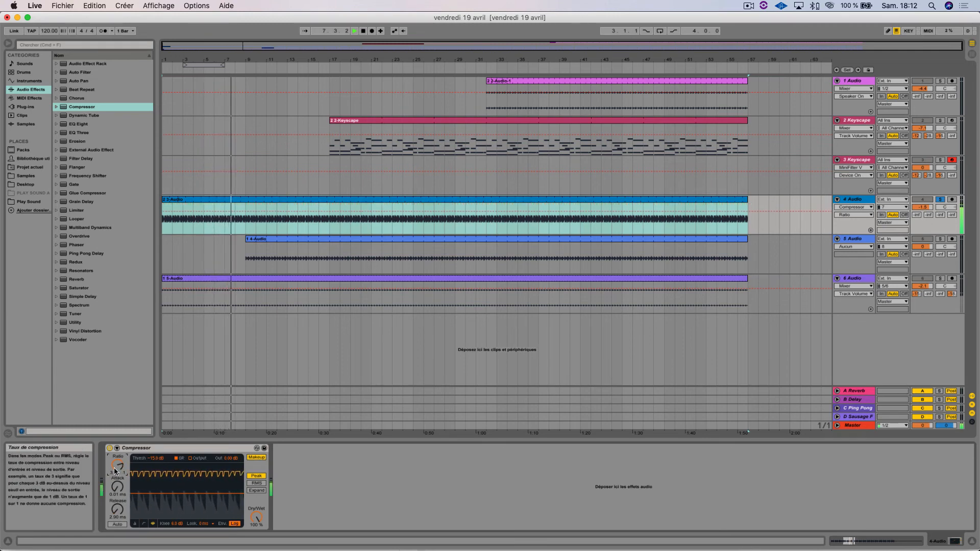
Step: With Makeup temporarily off, lower the threshold to about -25.5 dB and raise the ratio slightly, and stop playback with Makeup back on
click(257, 458)
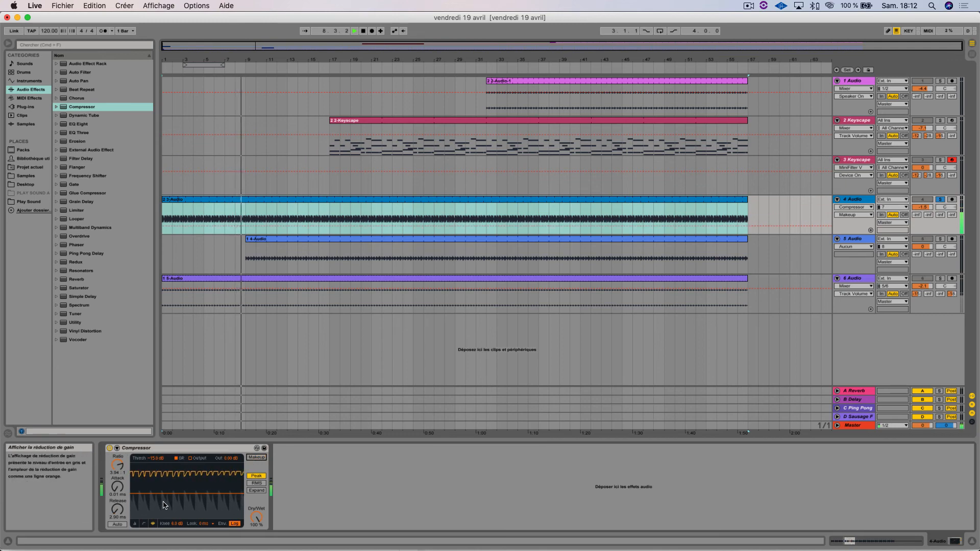
drag(203, 494, 203, 503)
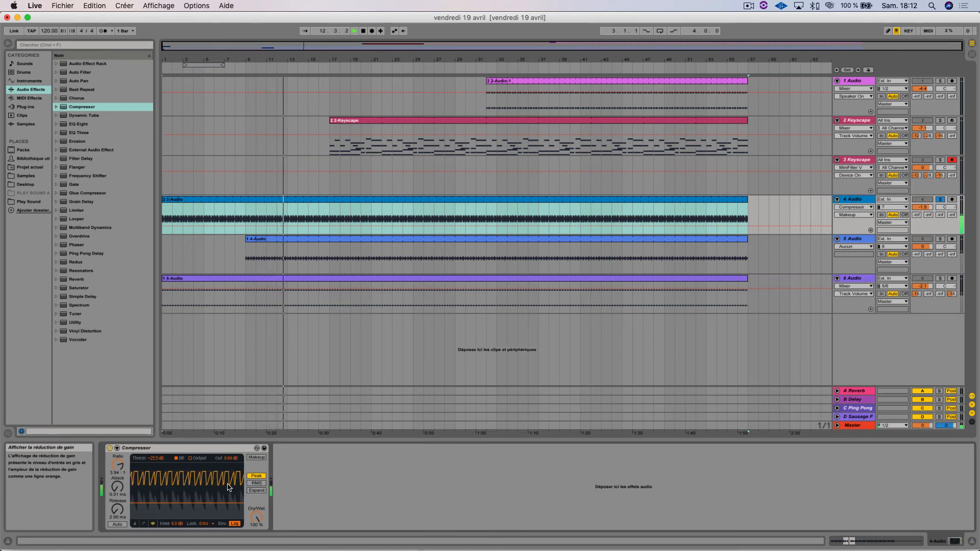
drag(122, 474, 118, 447)
click(255, 458)
key(space)
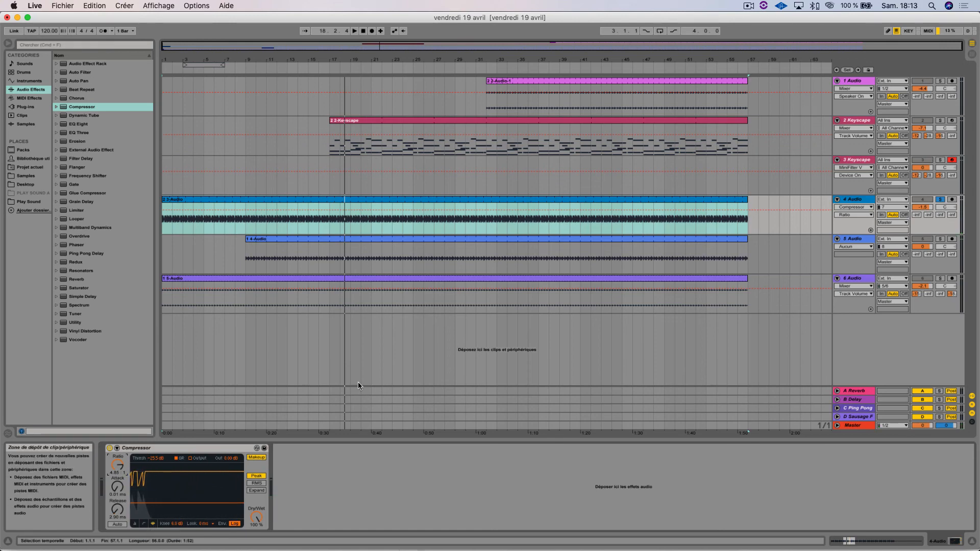
Step: Switch to Chrome and review the compressor article's attack and release diagram and the summary text below it
mouse_move(562, 546)
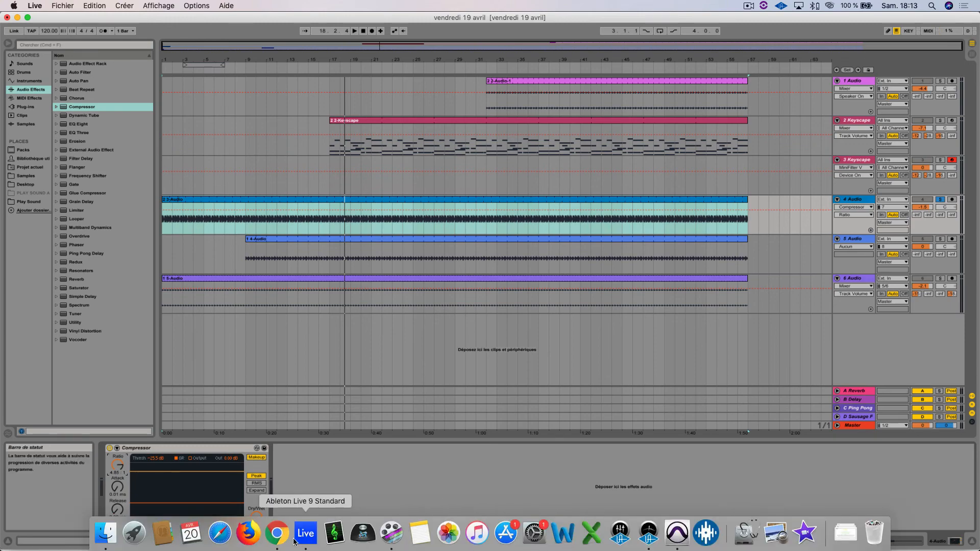
click(276, 533)
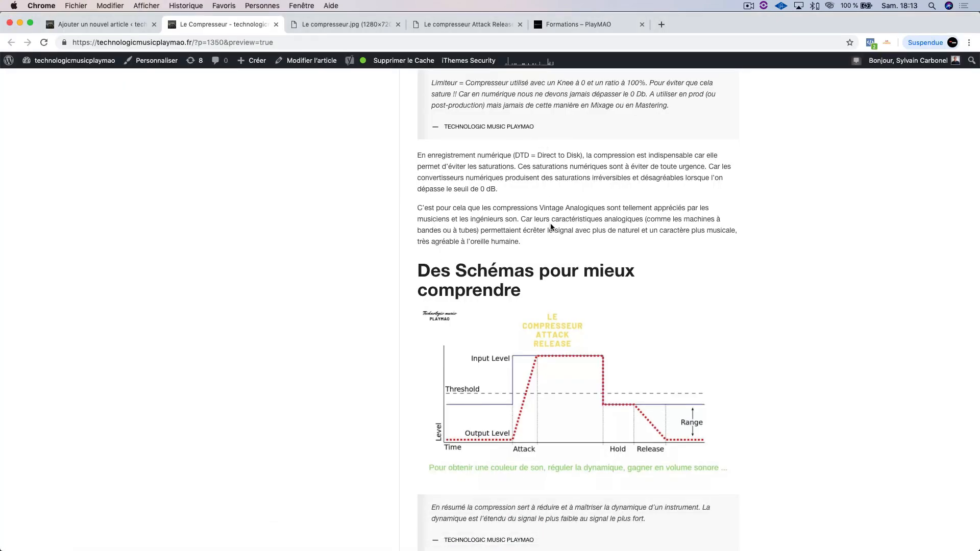
scroll(542, 144, down, 5)
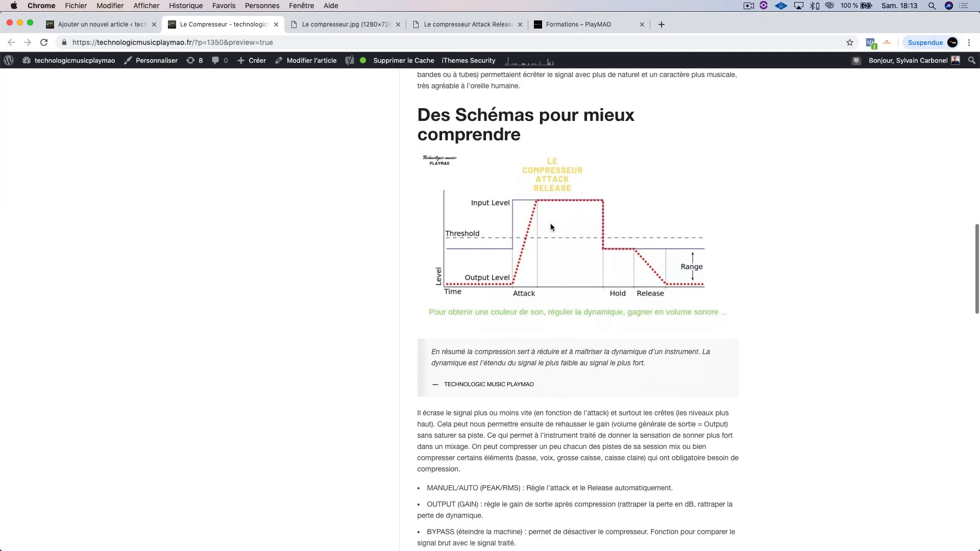
Step: Glance at the compressor diagram again and browse the training courses on the PlayMAO Formations page
click(556, 29)
click(478, 29)
click(373, 28)
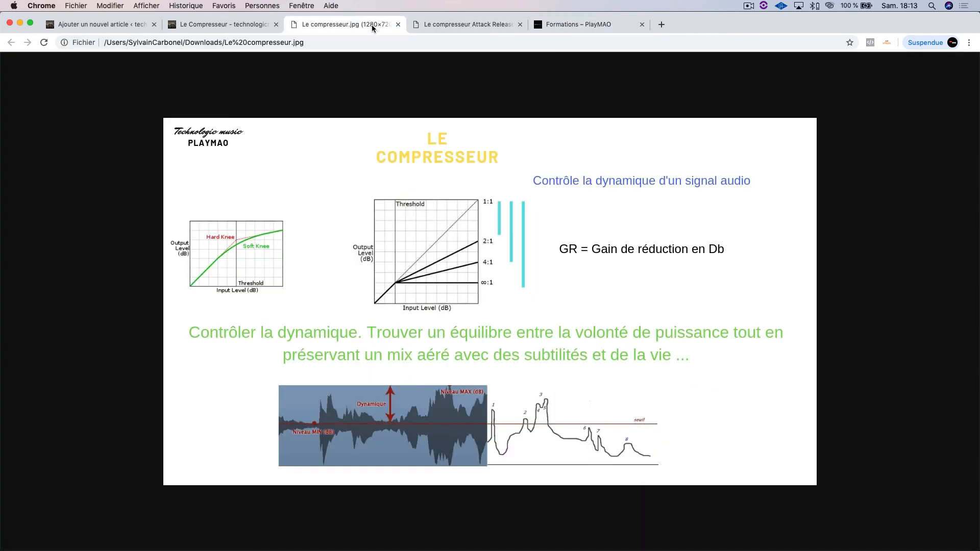
click(241, 24)
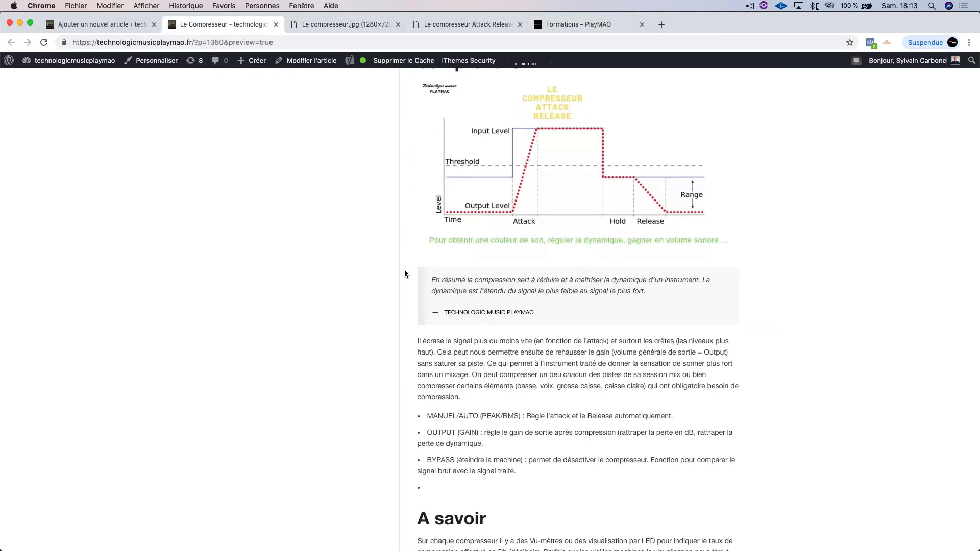
click(569, 28)
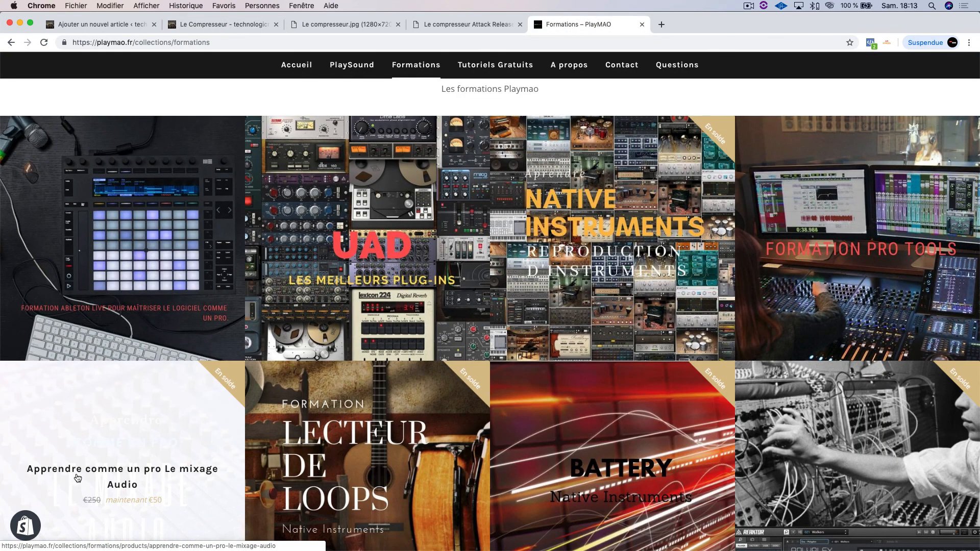
scroll(78, 478, down, 3)
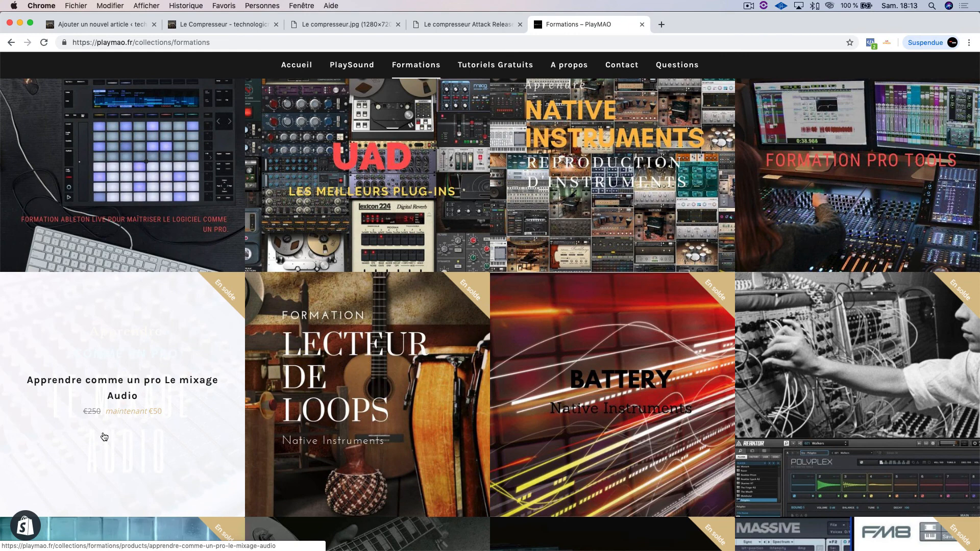
scroll(163, 245, up, 1)
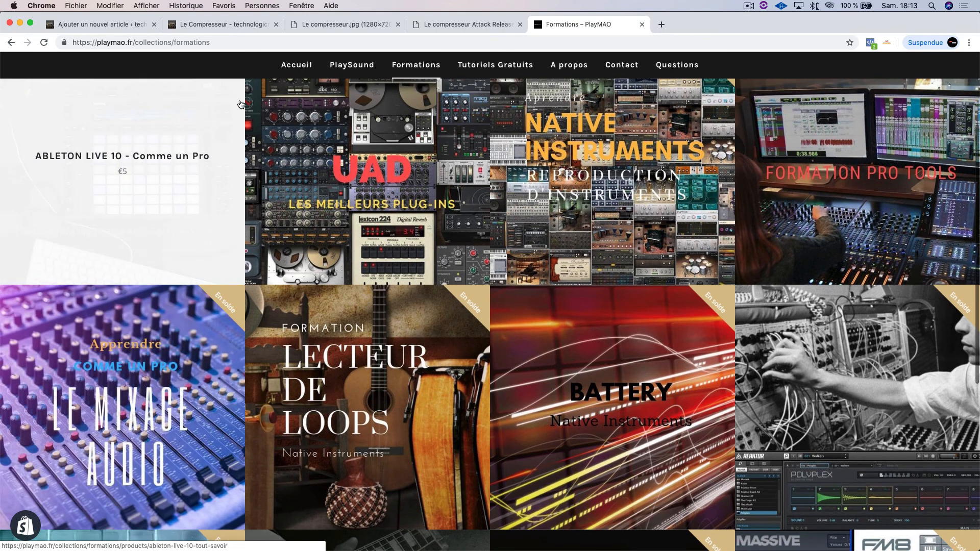
Step: Return to the compressor article's editing page and review the settings list under "Les réglages à connaître"
click(224, 24)
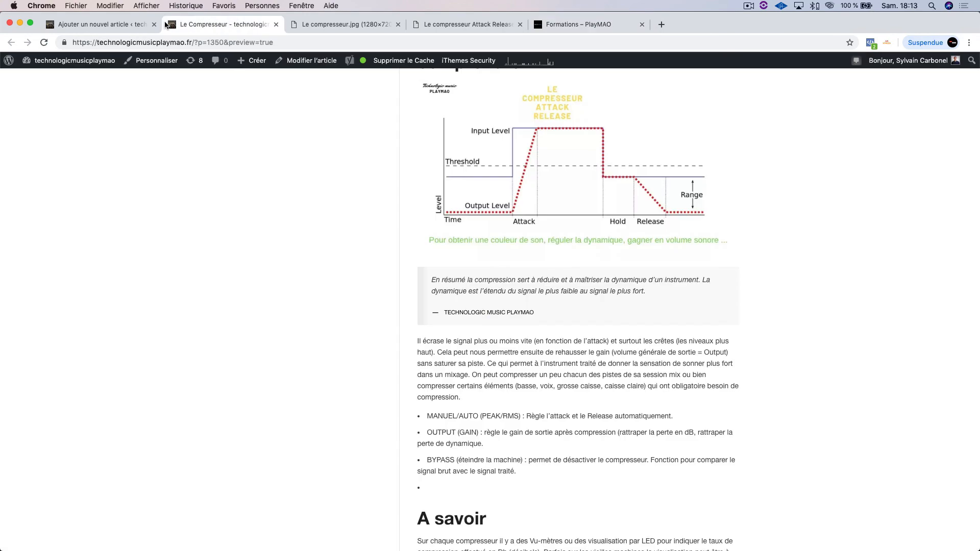
click(139, 23)
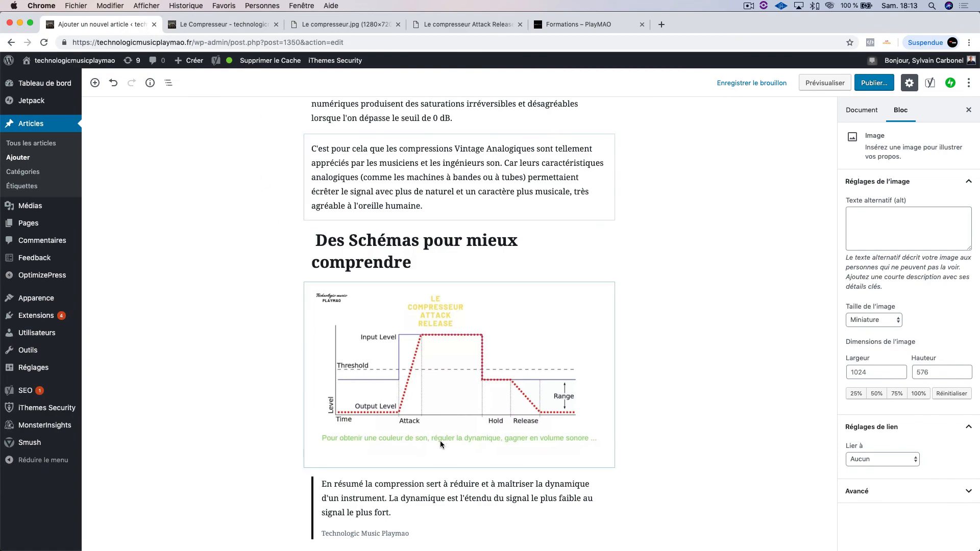
scroll(414, 448, up, 20)
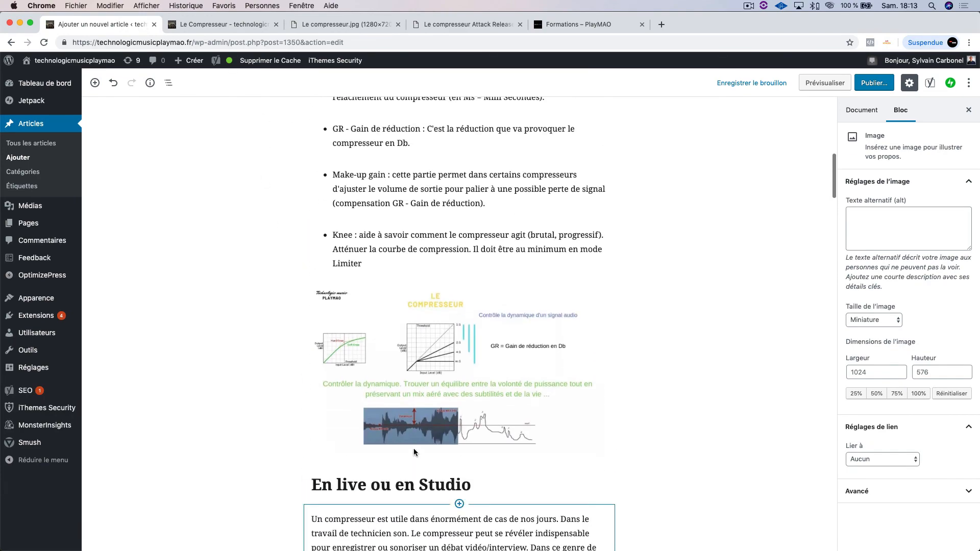
scroll(415, 451, up, 5)
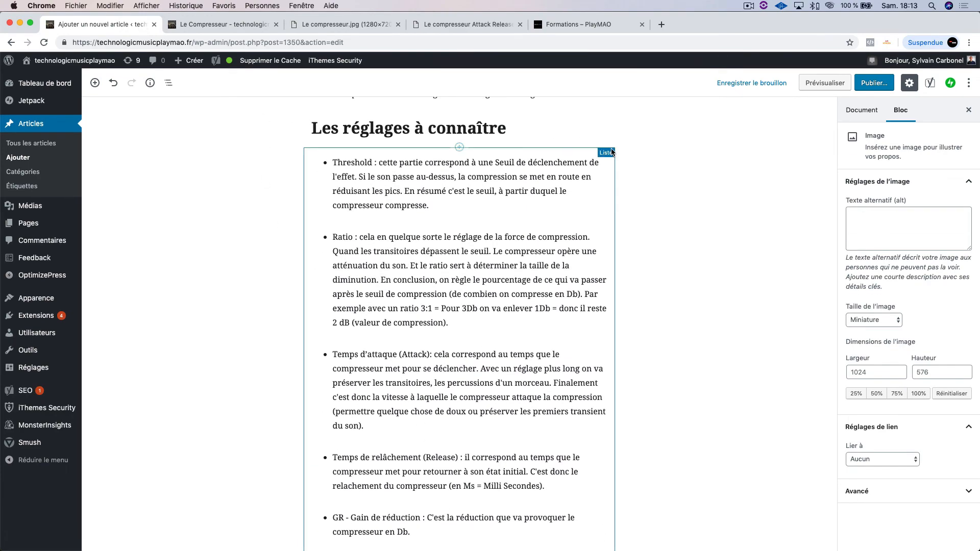
scroll(614, 154, down, 1)
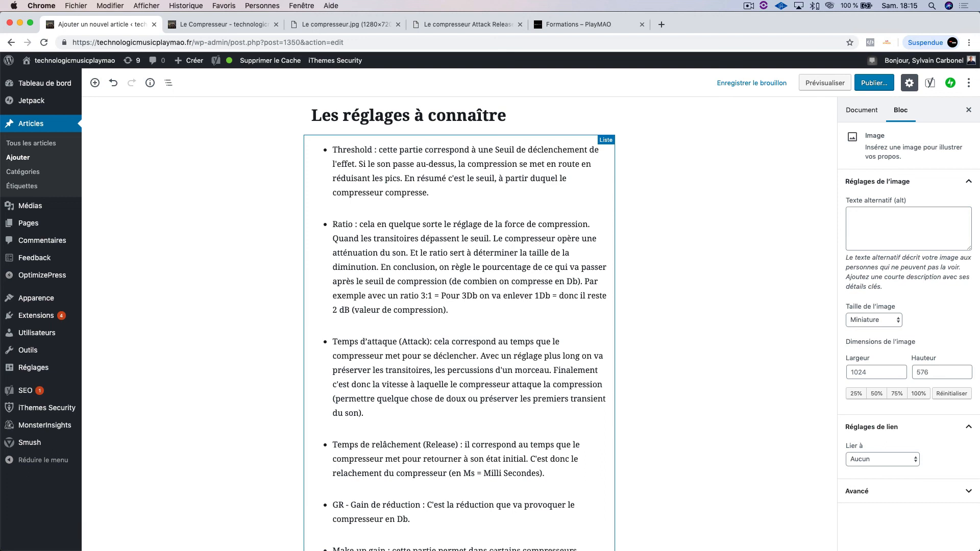
Step: Switch to Pro Tools First, show the Pop session's Mix window, and return to the article in Chrome
mouse_move(503, 533)
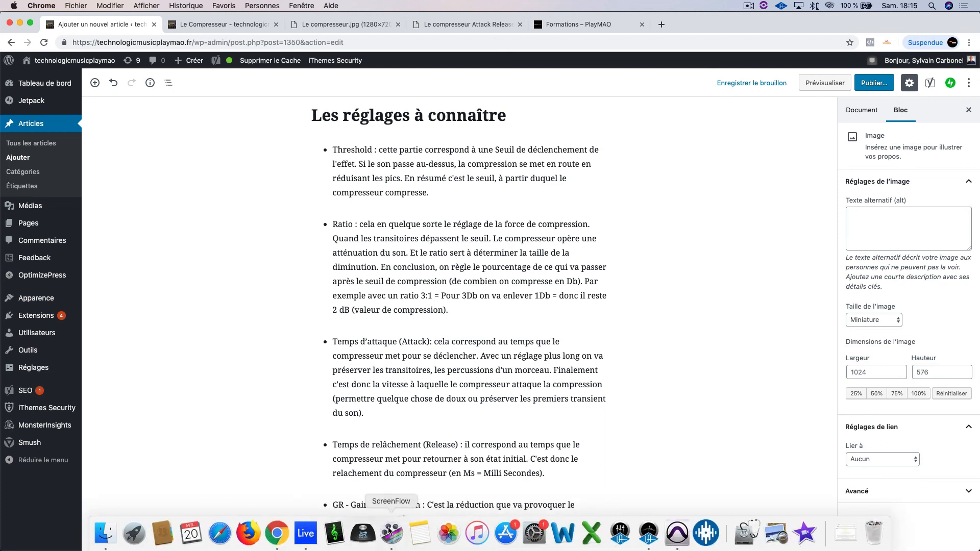
click(678, 533)
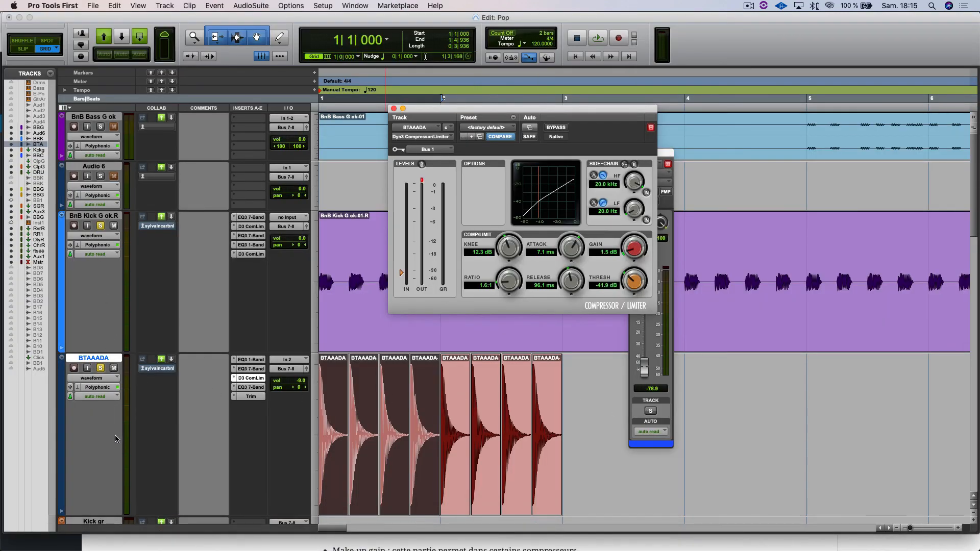
key(super+equal)
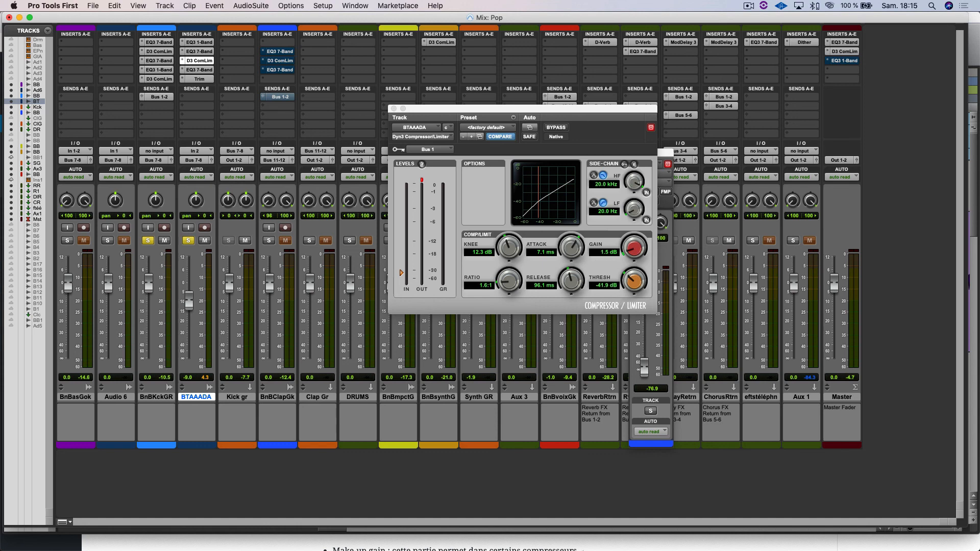
mouse_move(559, 510)
click(491, 542)
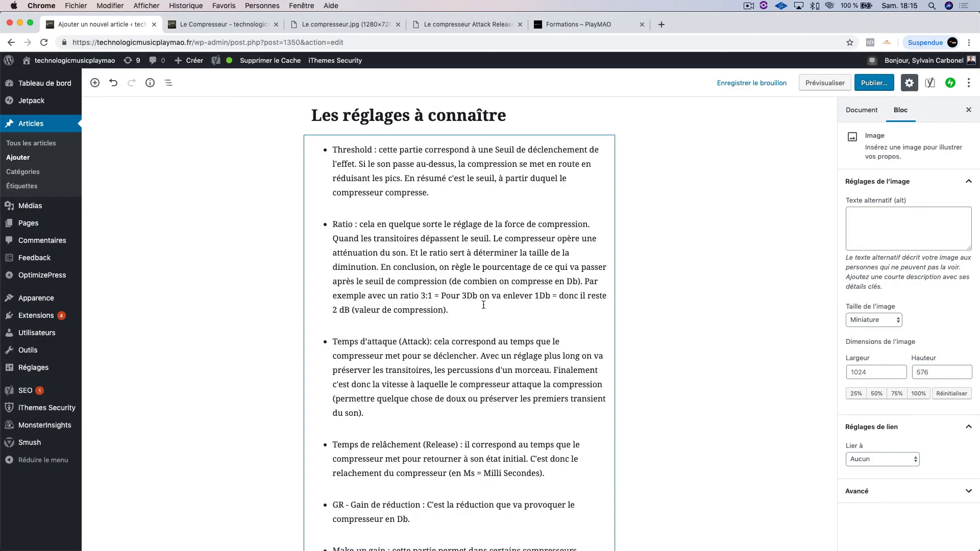